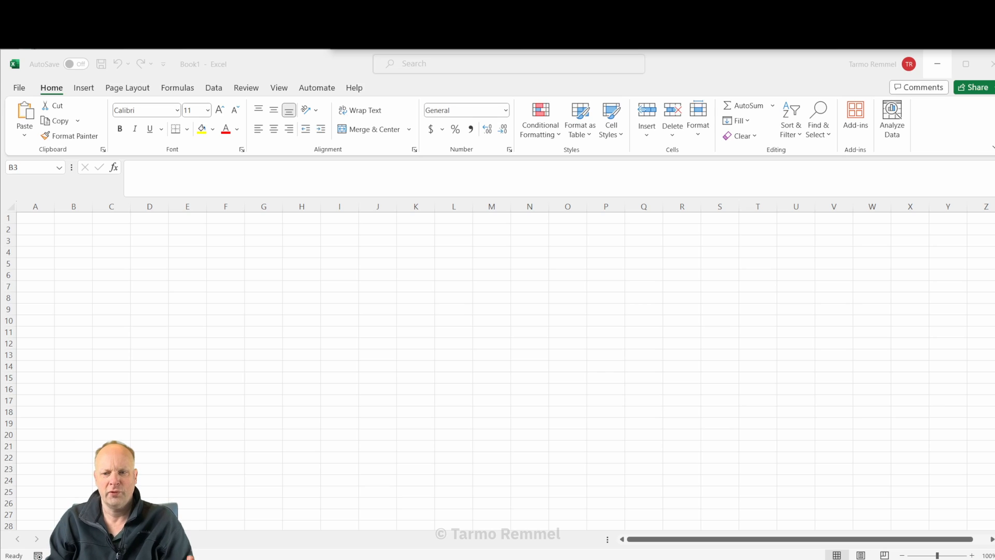
Enter the number 5.1234567890 in cell C3.
click(972, 555)
click(972, 555)
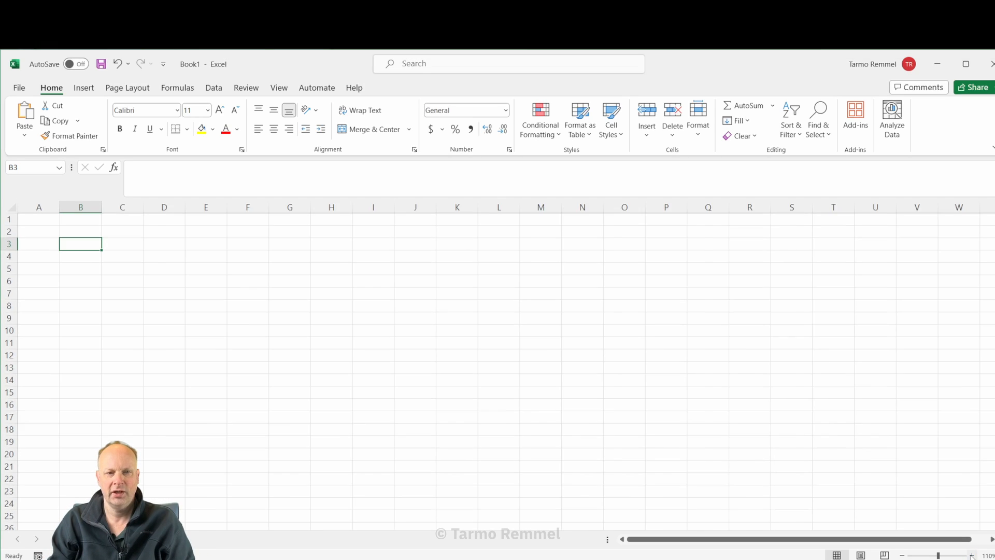
click(972, 555)
click(972, 555)
click(972, 555)
click(972, 555)
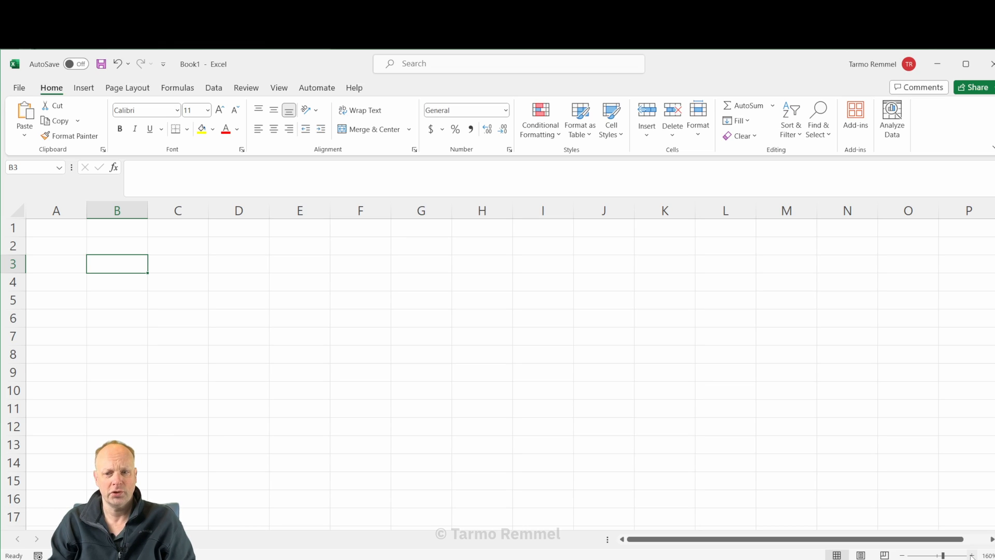
click(972, 555)
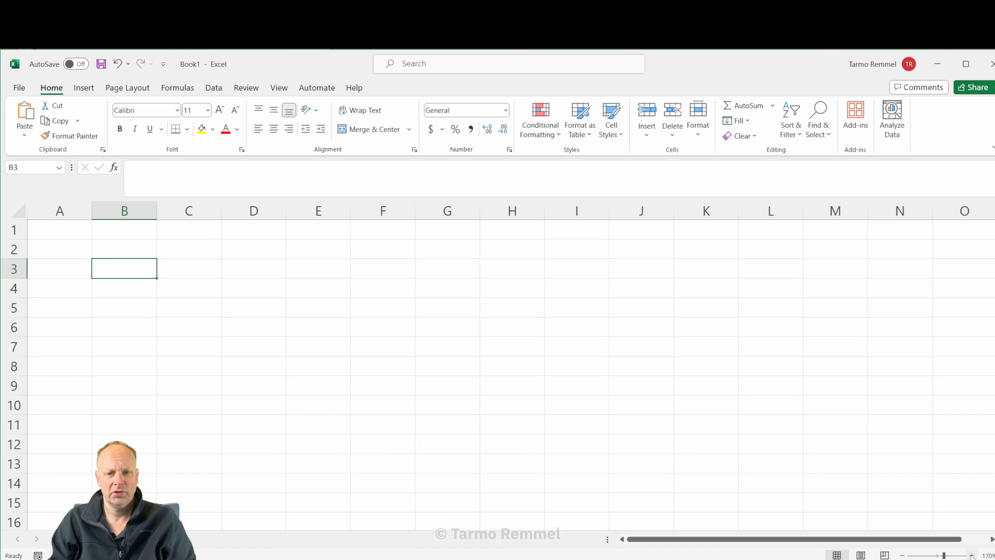
click(168, 267)
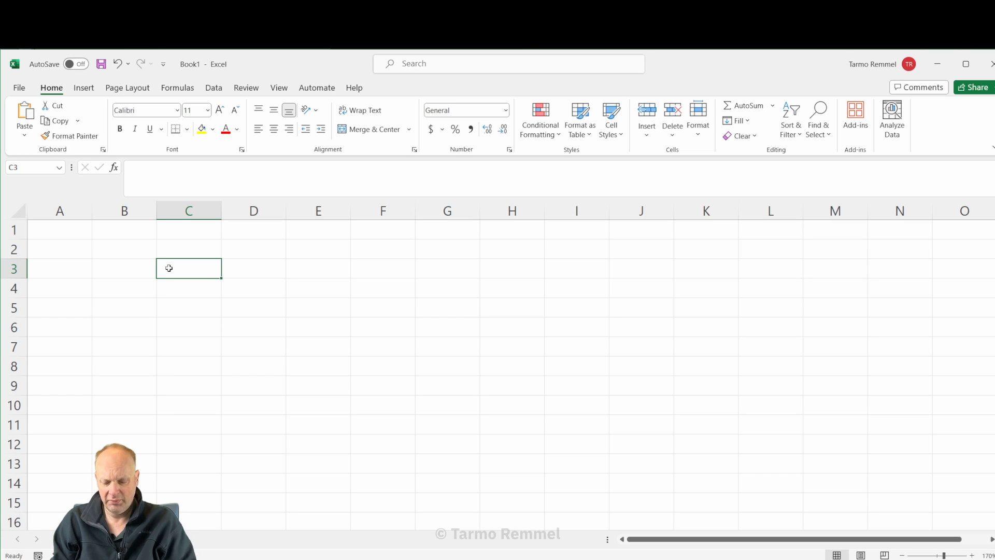
text(5.)
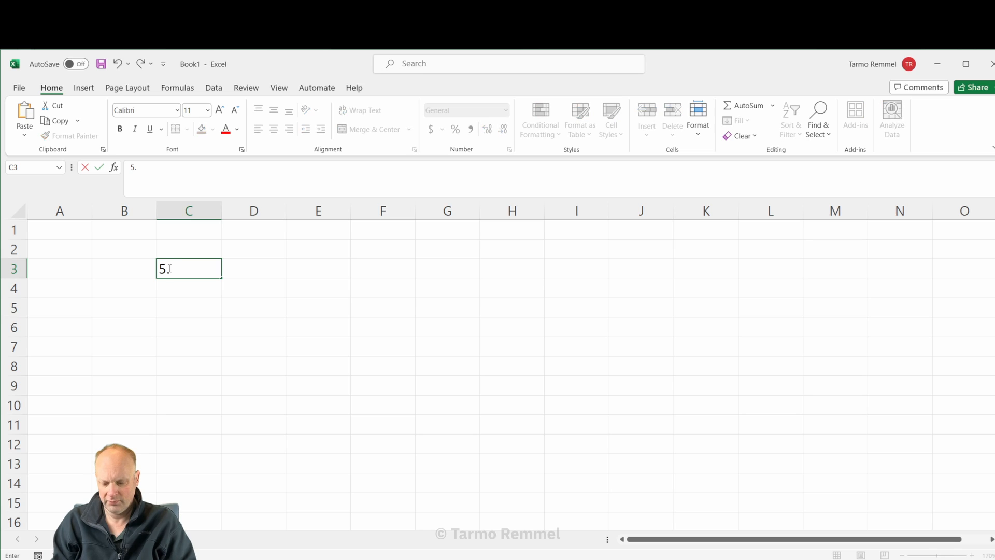
text(1234567890)
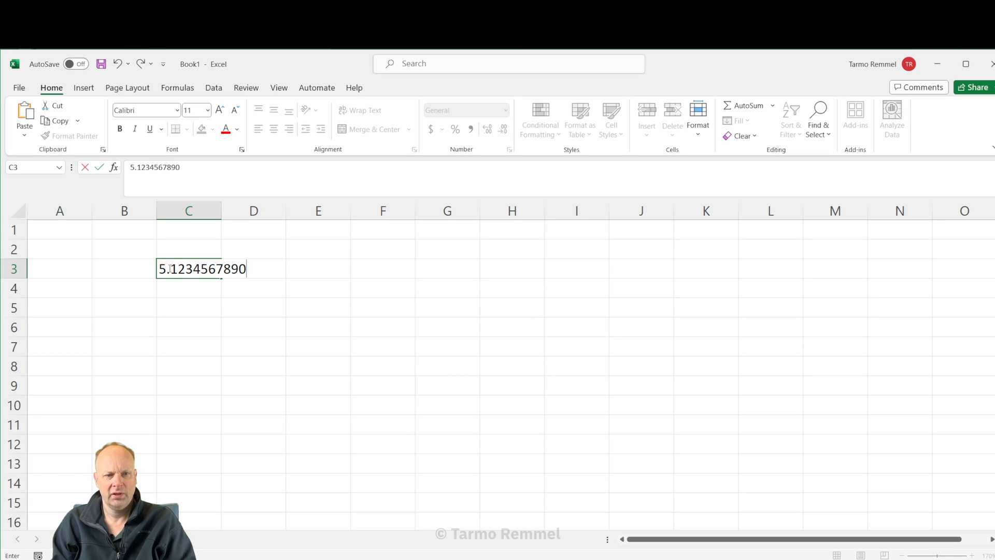
key(Return)
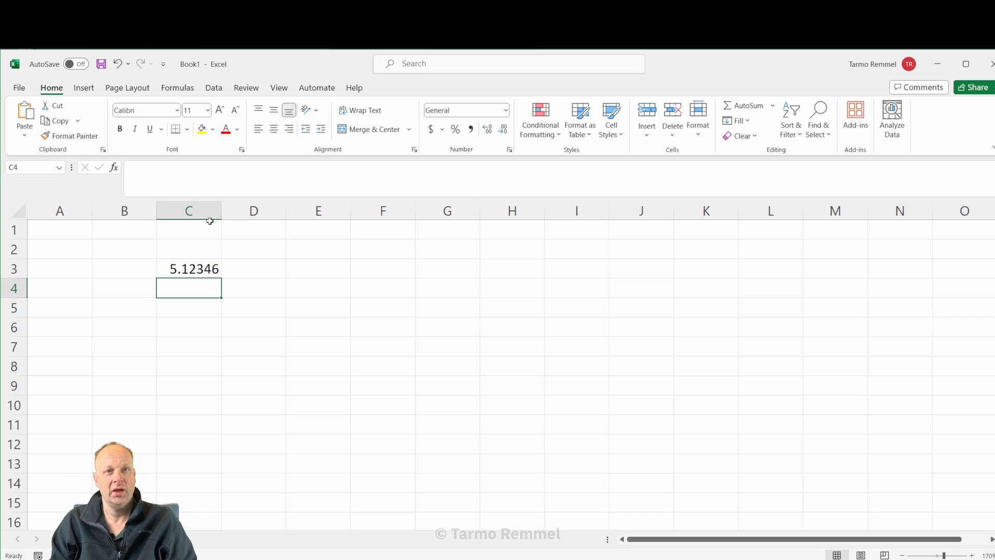
Inspect the full stored value of cell C3 and widen column C so the number displays with eight decimals.
click(189, 271)
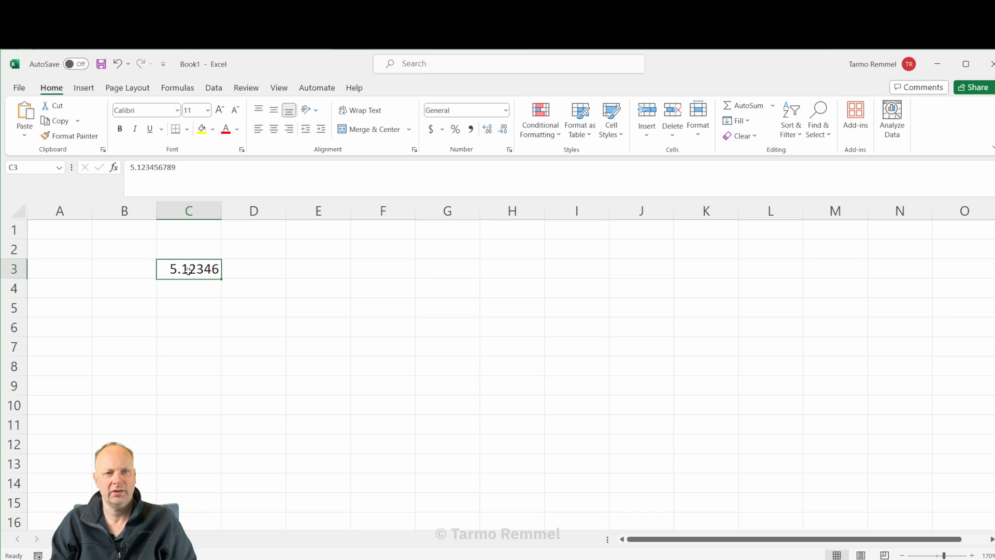
click(178, 170)
double_click(178, 170)
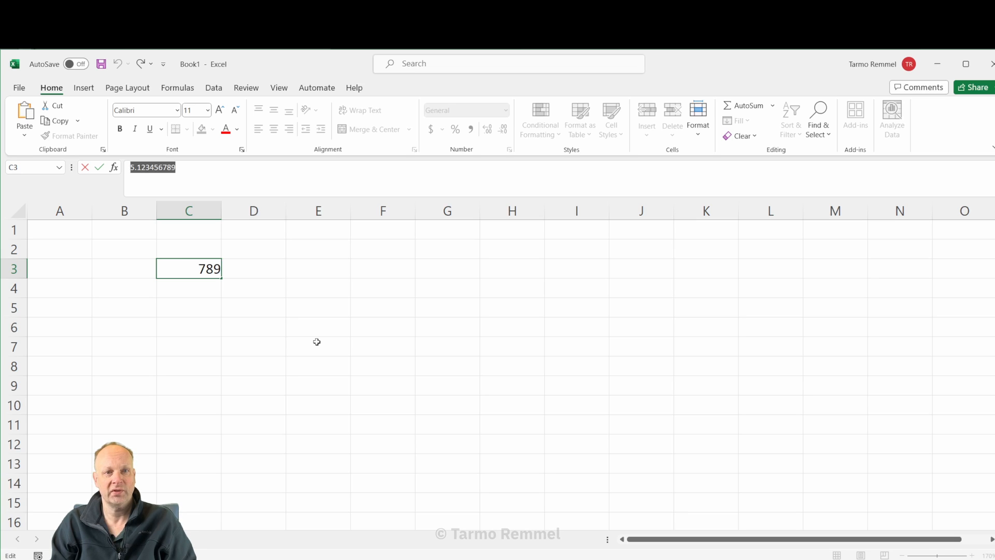
click(269, 290)
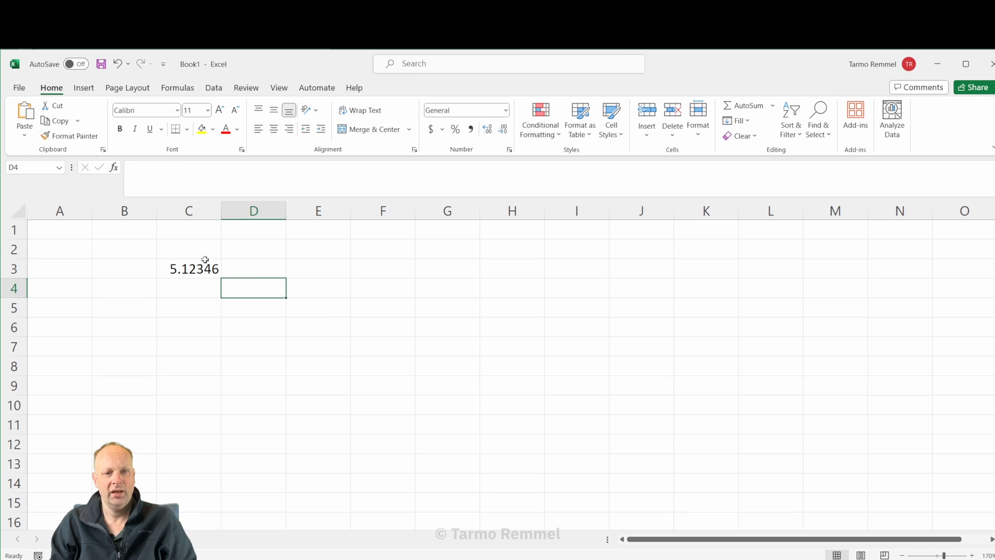
drag(221, 209, 310, 220)
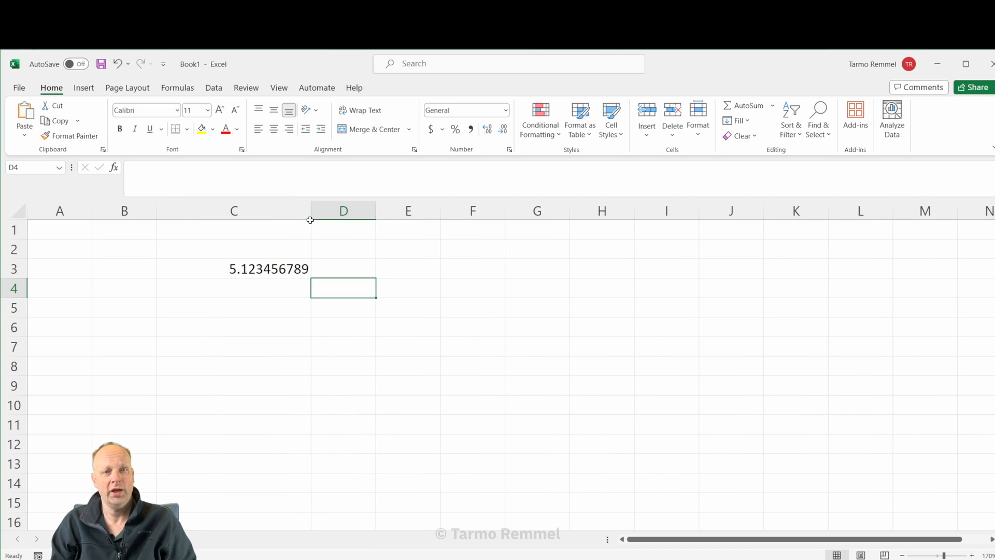
drag(310, 210, 241, 213)
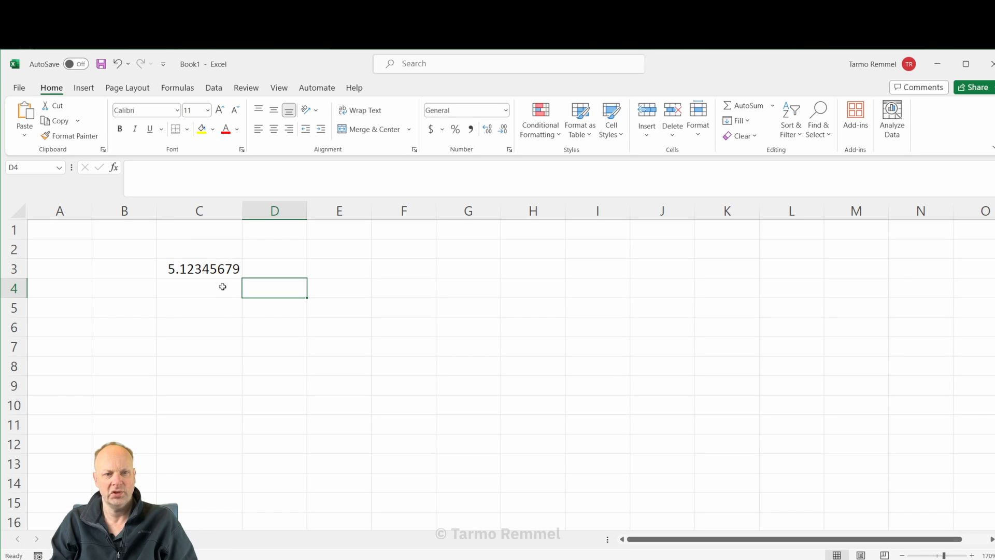
Enter the label "Number:" in cell B3 and make it bold.
click(123, 269)
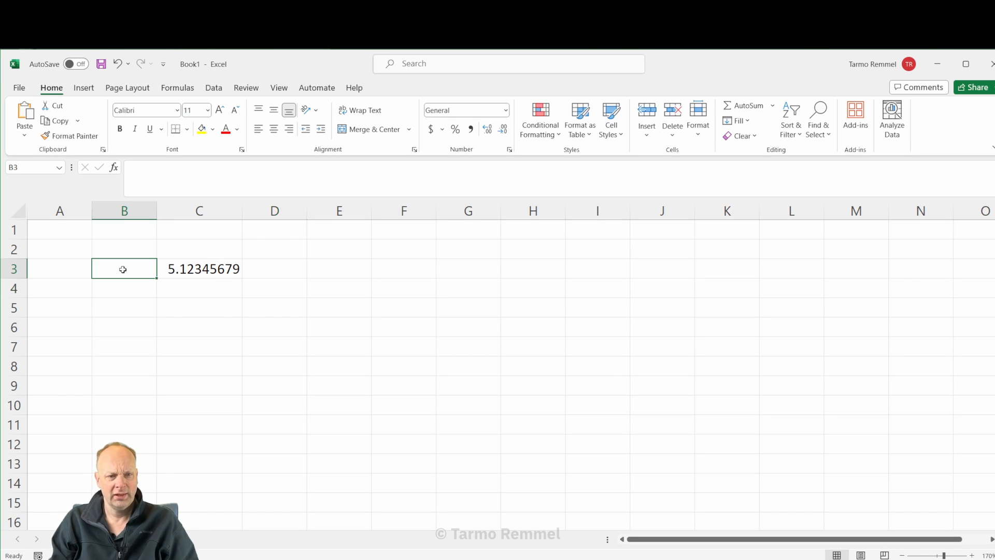
text(Na)
key(BackSpace)
text(u)
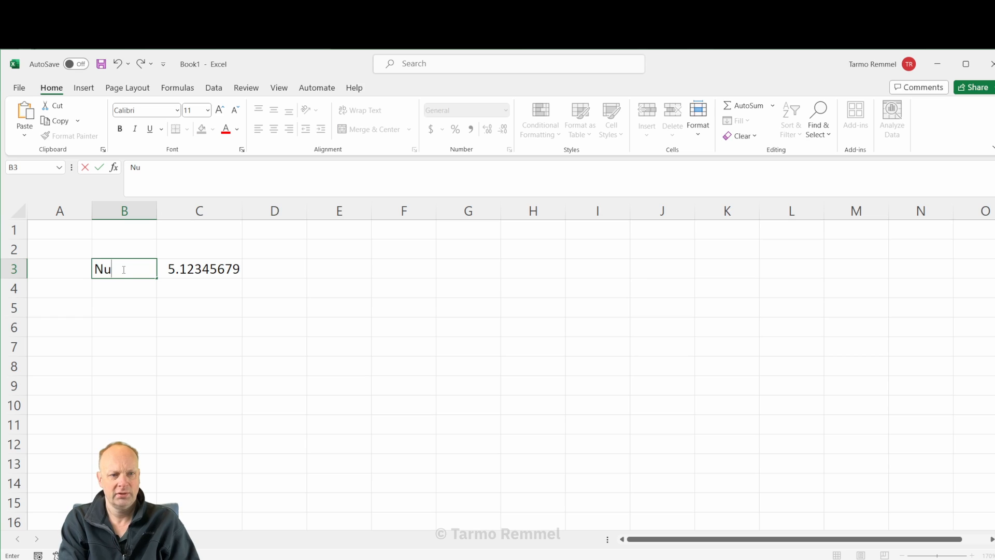
text(mber:)
key(Return)
key(Down)
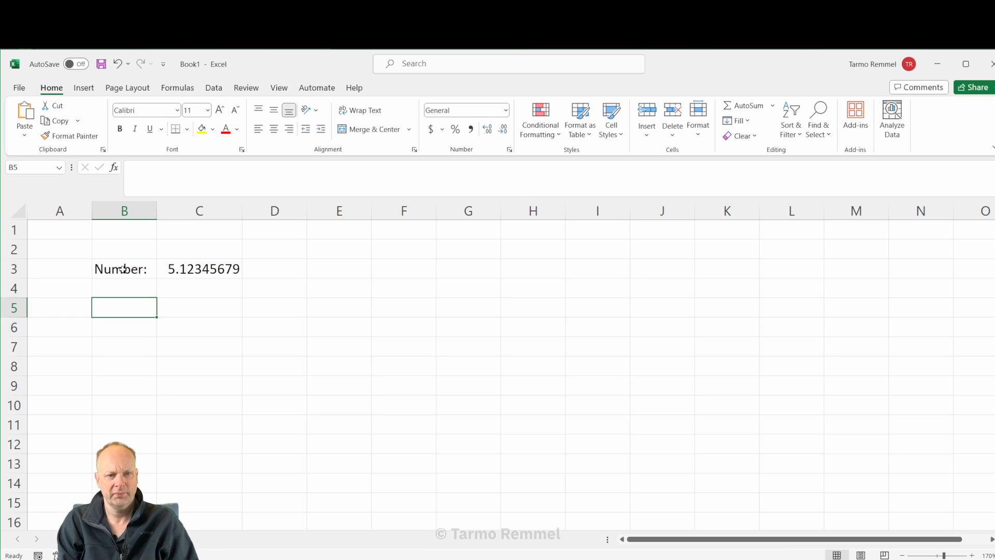
key(Up)
click(123, 269)
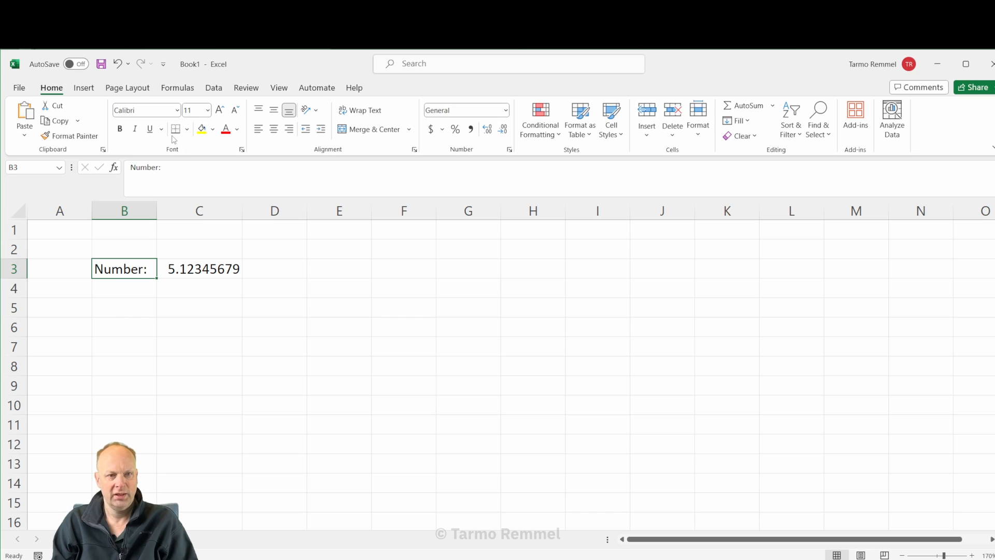
click(120, 129)
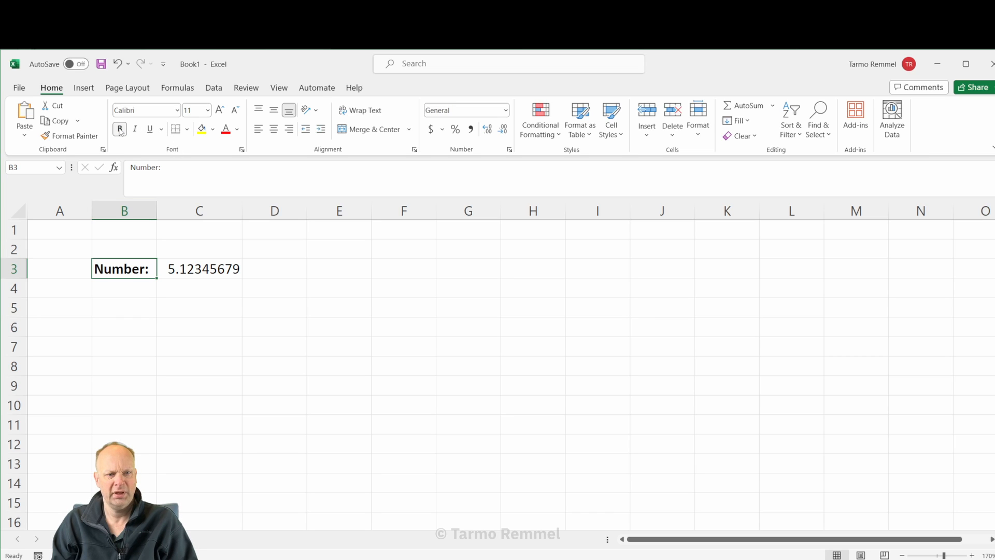
Add the label "Digits:" in cell B4 and format it in bold.
click(148, 293)
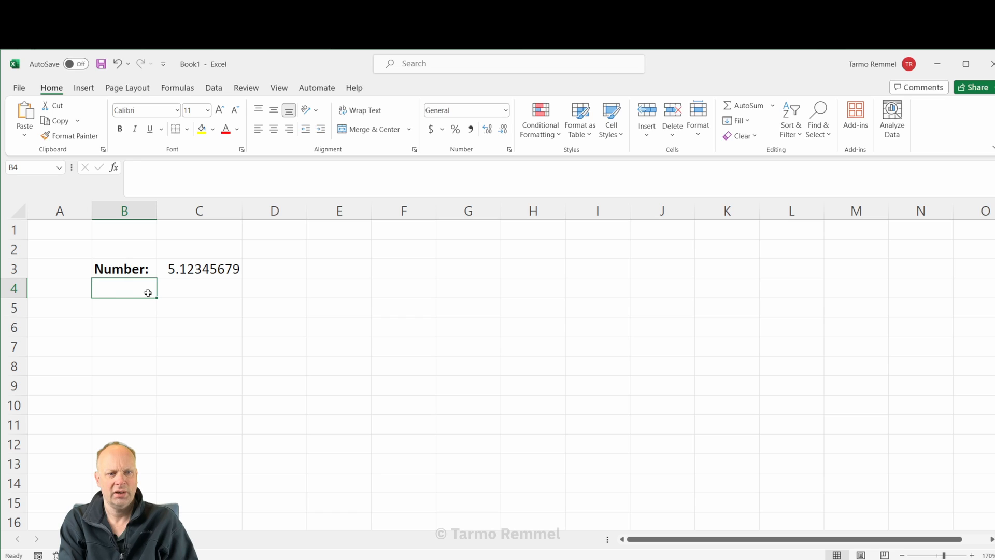
text(Digits:)
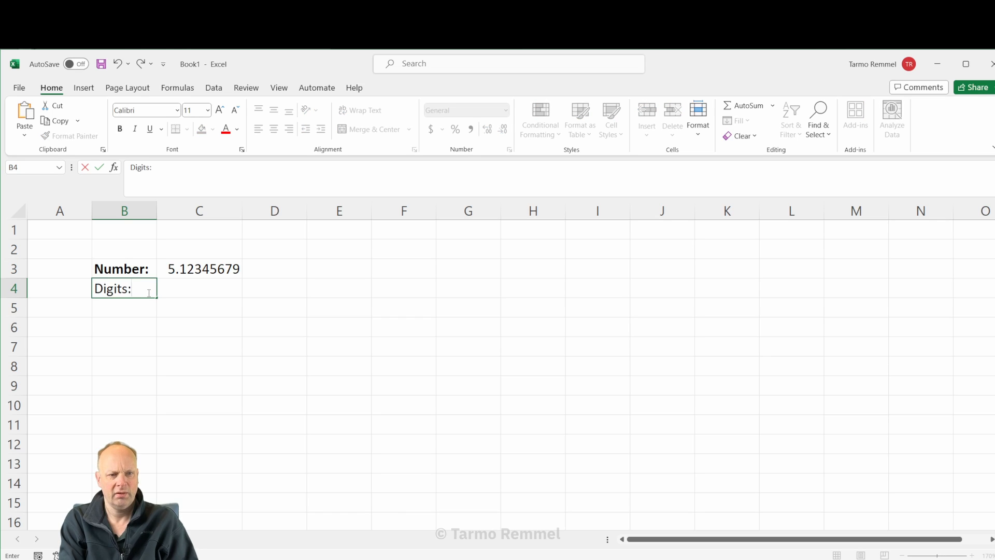
key(Return)
key(Up)
key(Up)
click(148, 293)
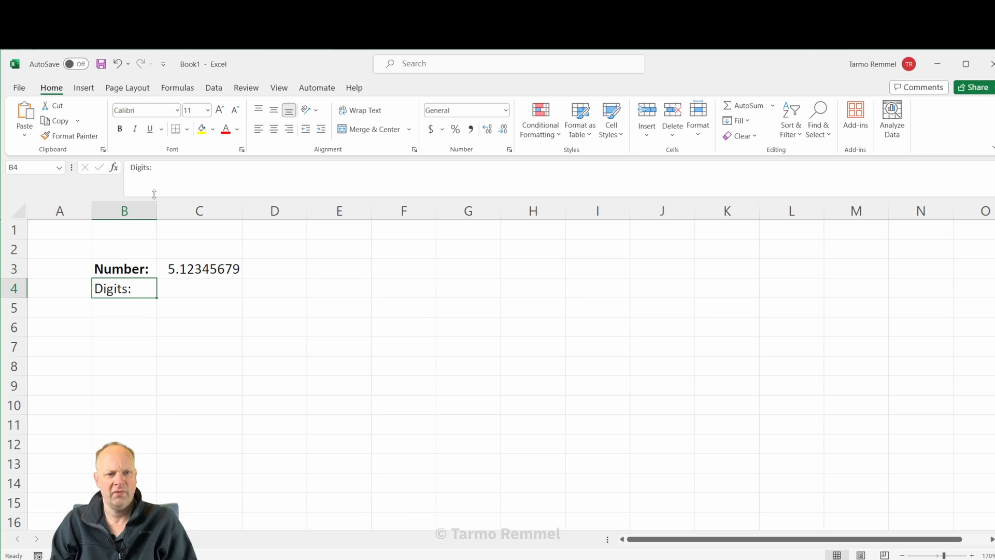
click(120, 129)
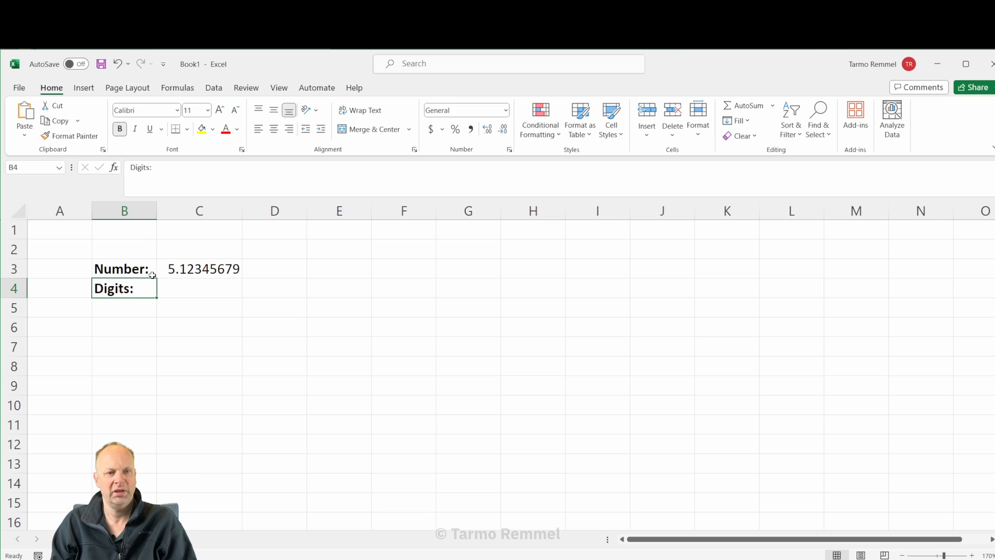
Right-align the two labels in cells B3 and B4.
drag(144, 270, 143, 286)
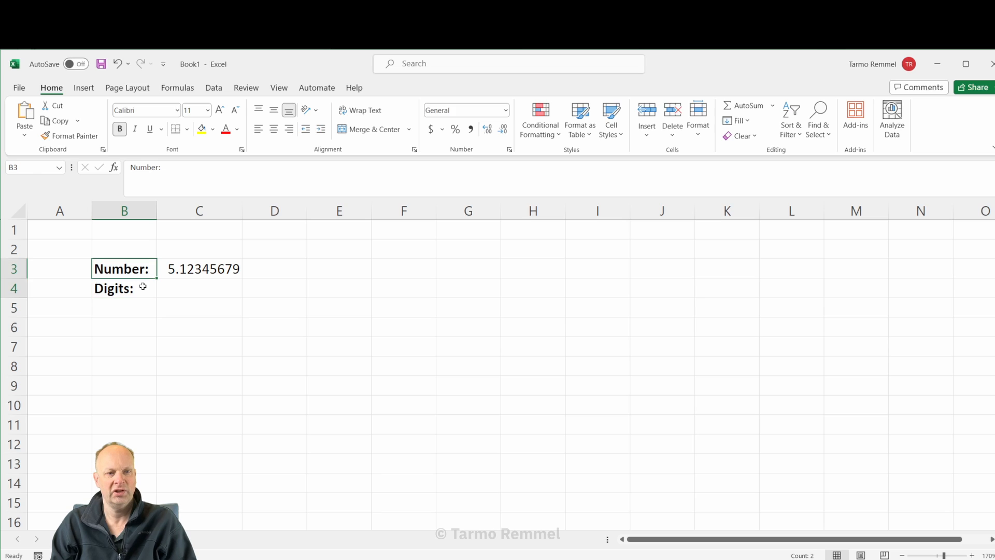
click(289, 129)
click(277, 326)
Enter 3 as the number of digits in cell C4.
click(206, 290)
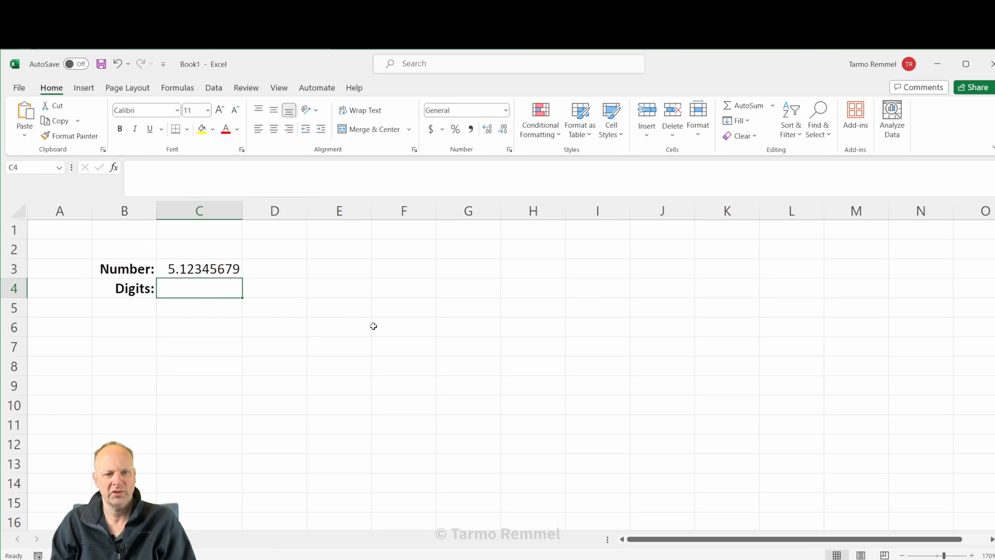
text(3)
click(388, 372)
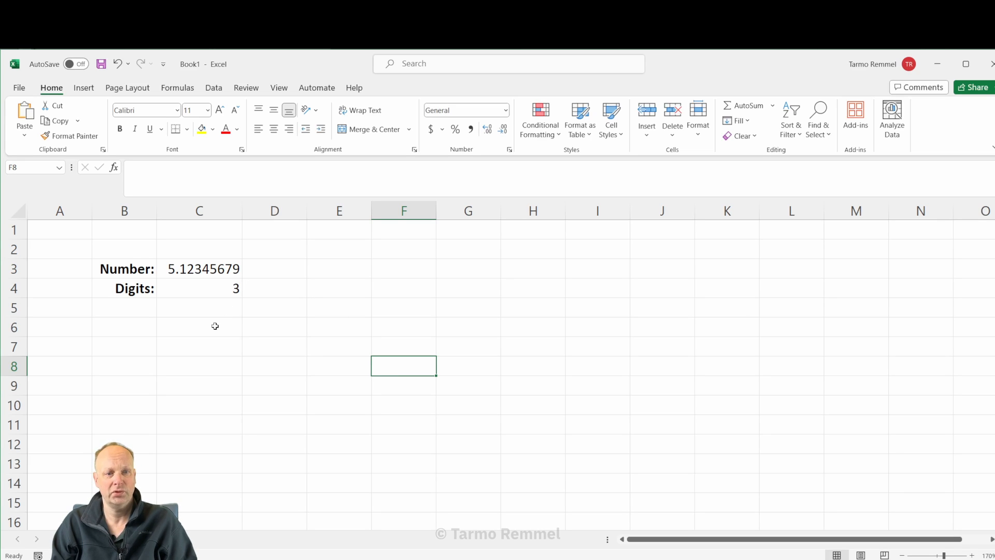
Enter the label "Rounded:" in cell B6, formatted bold and right-aligned.
click(143, 331)
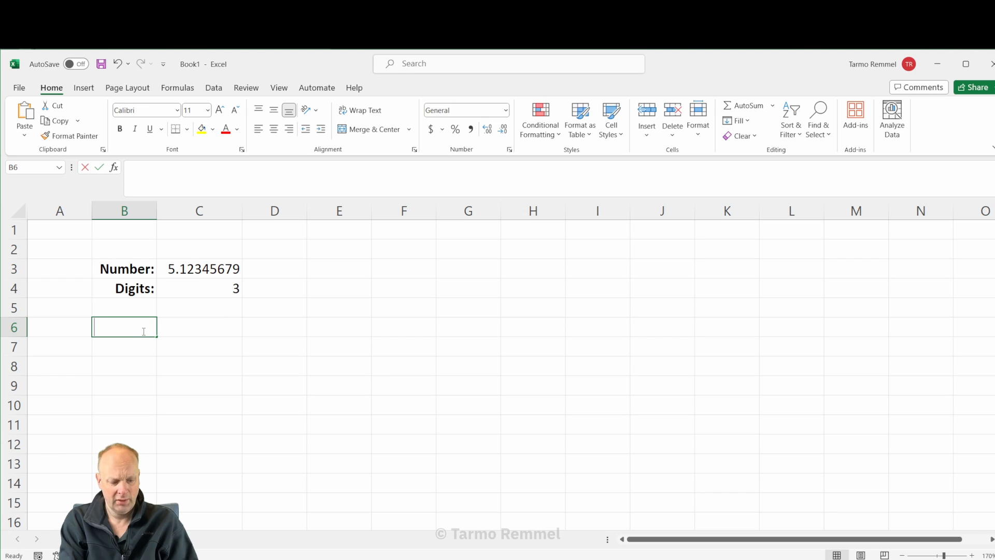
text(Rounded:)
key(ctrl+Return)
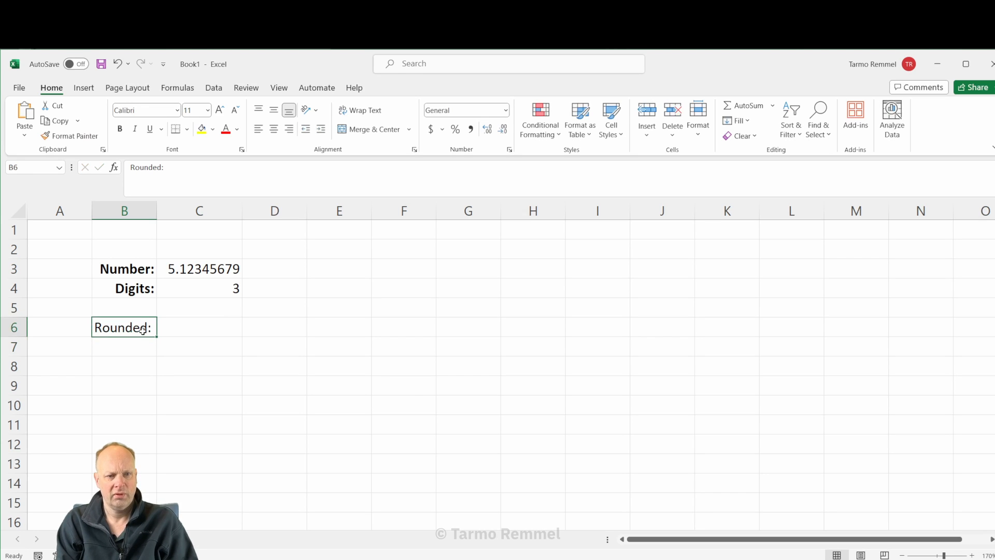
key(alt)
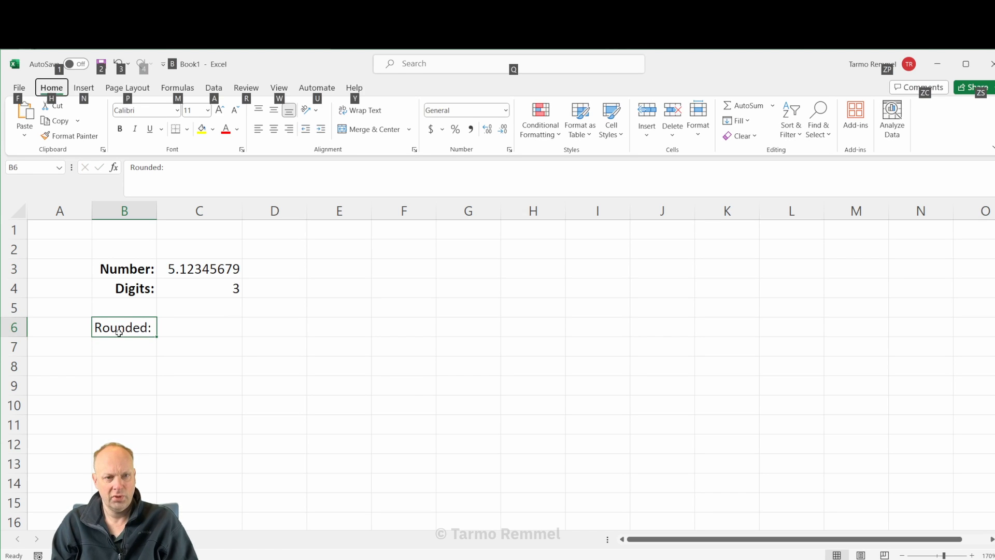
click(130, 359)
click(127, 330)
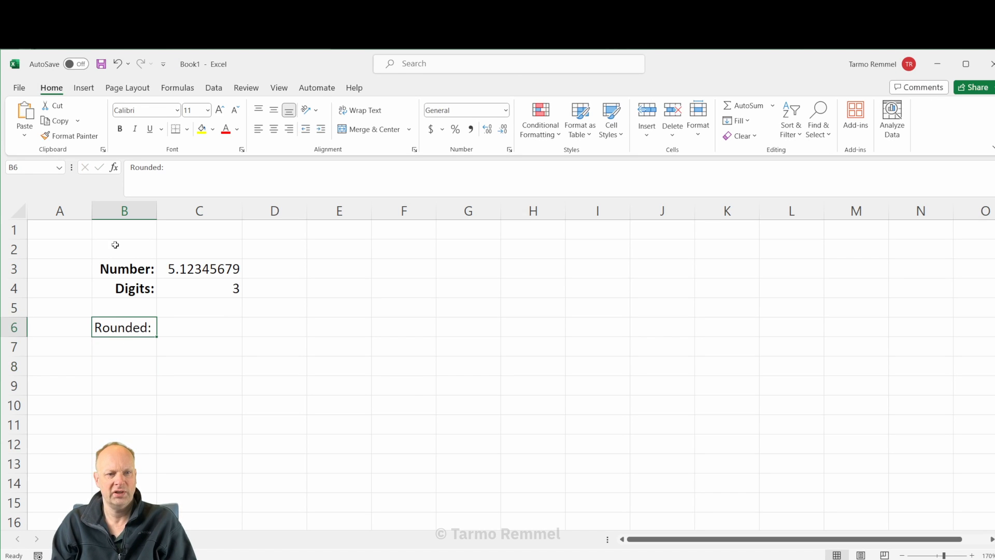
click(119, 129)
click(288, 129)
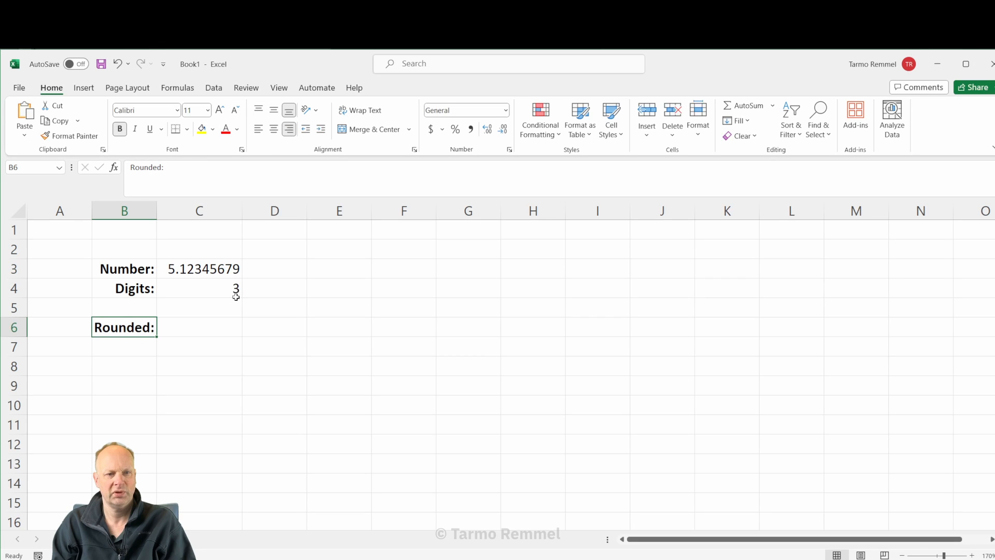
Enter the formula =ROUND(C3,C4) in cell C6 to round the number to the chosen digits.
click(196, 328)
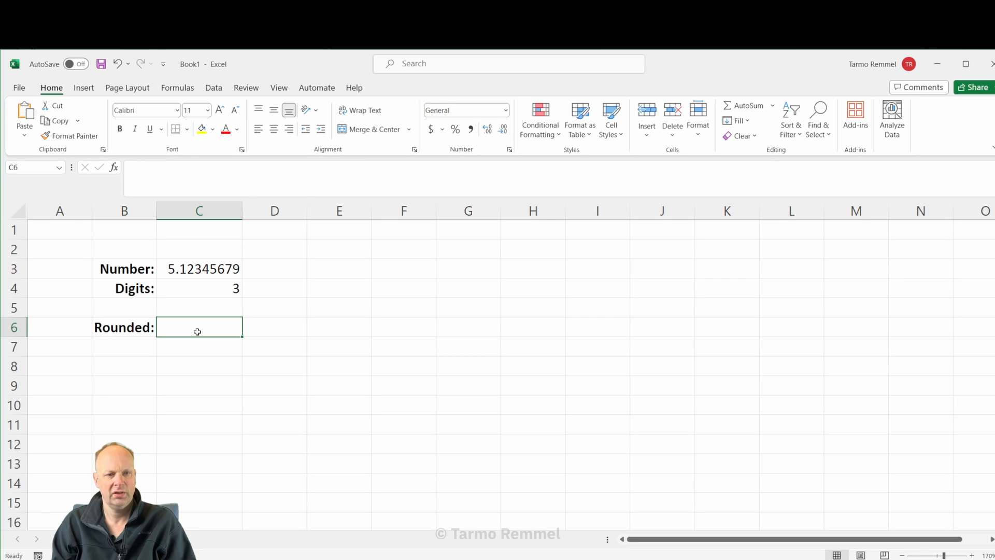
text(=)
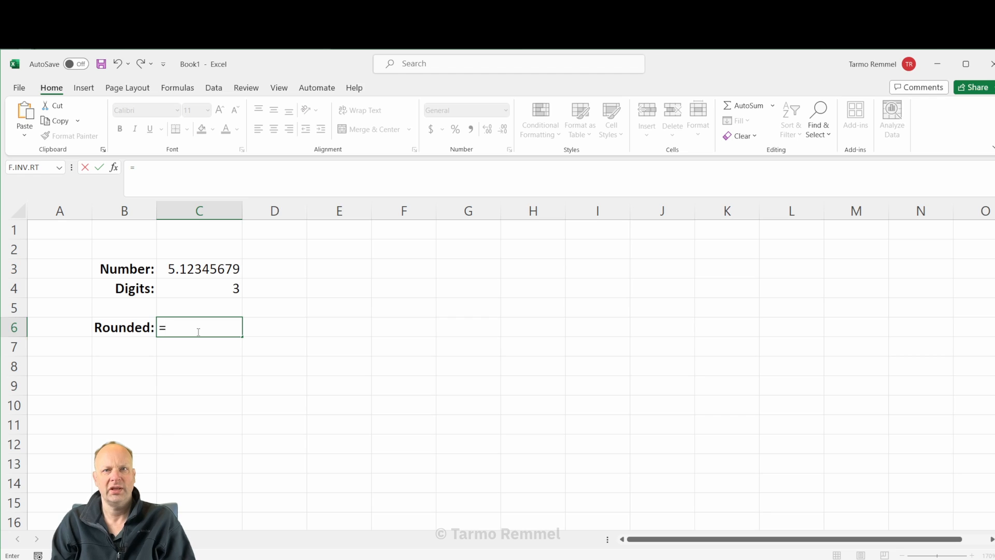
text(round()
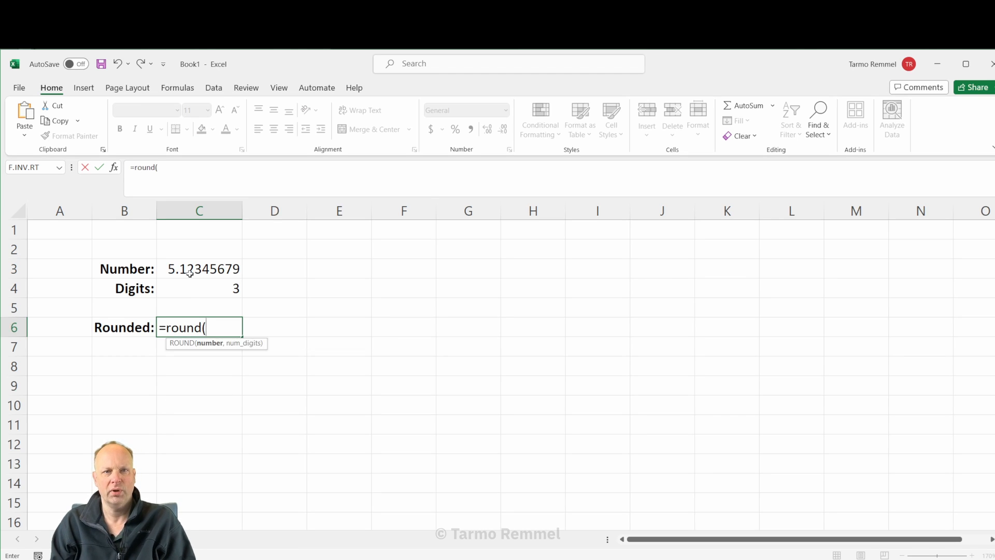
click(186, 268)
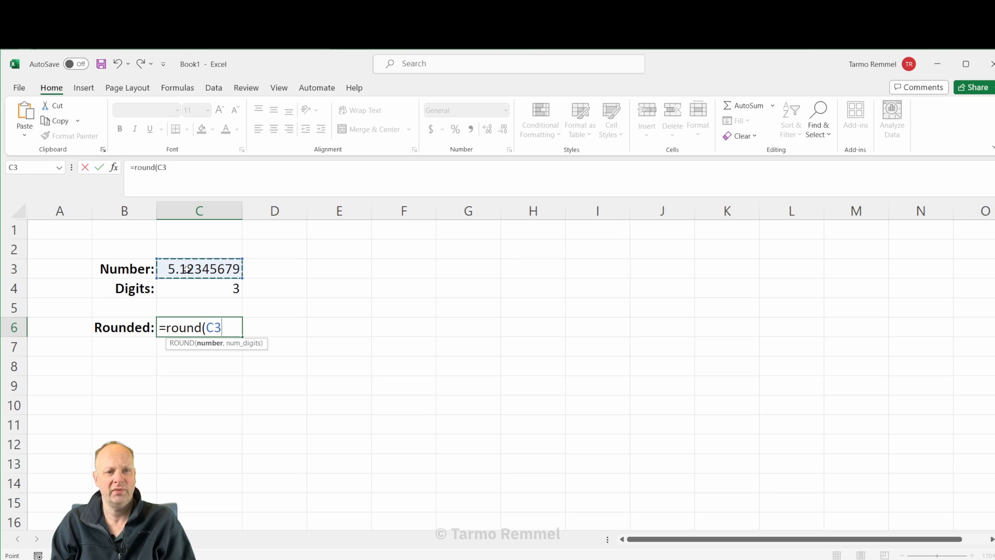
text(,)
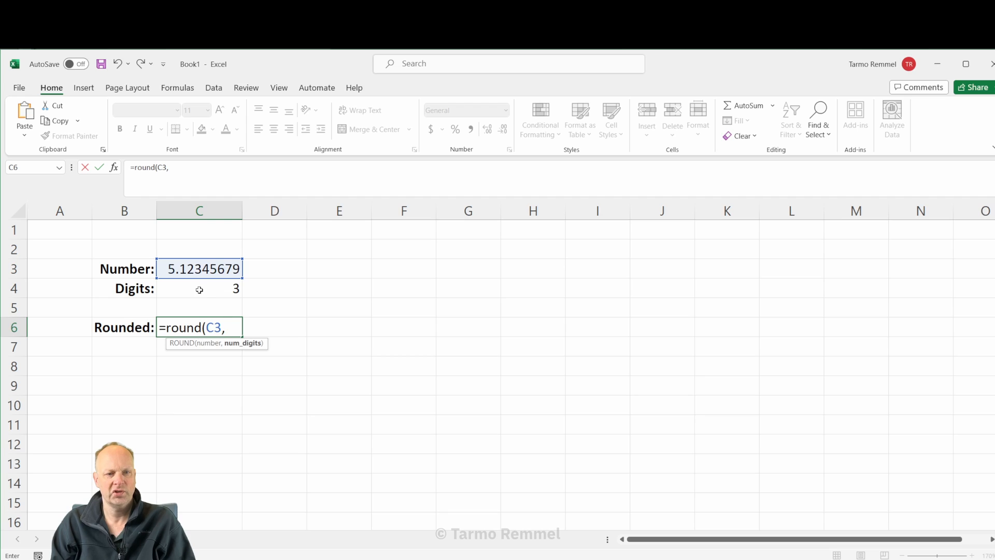
click(205, 289)
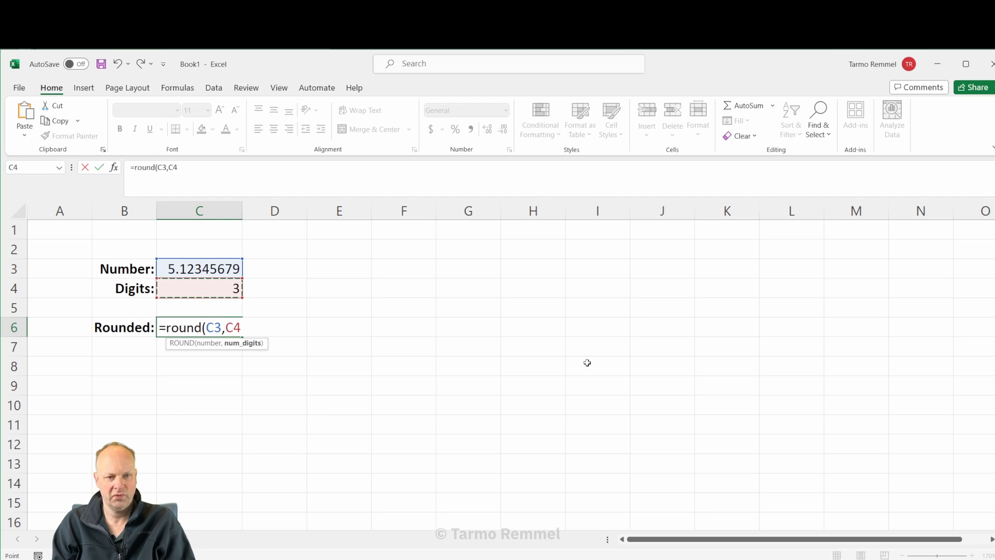
text())
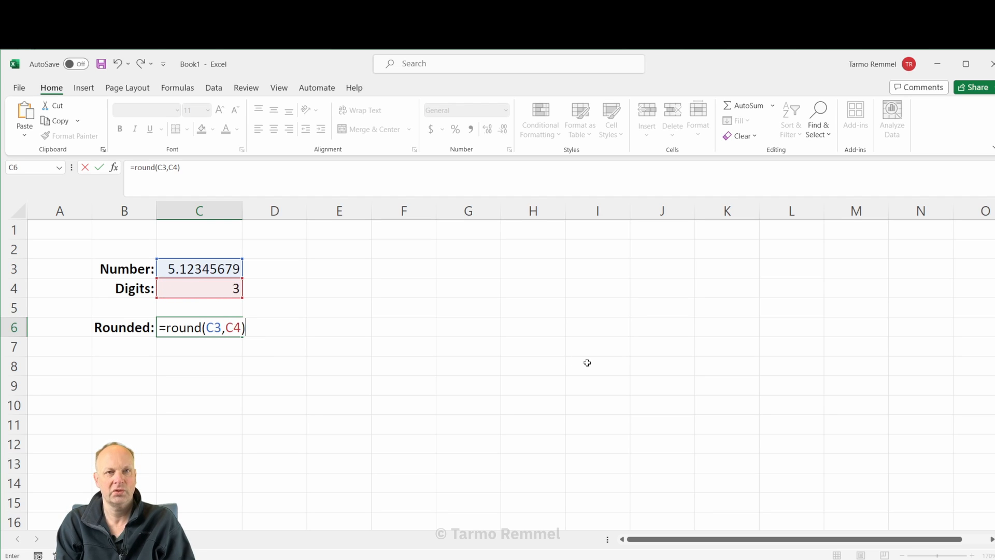
key(Return)
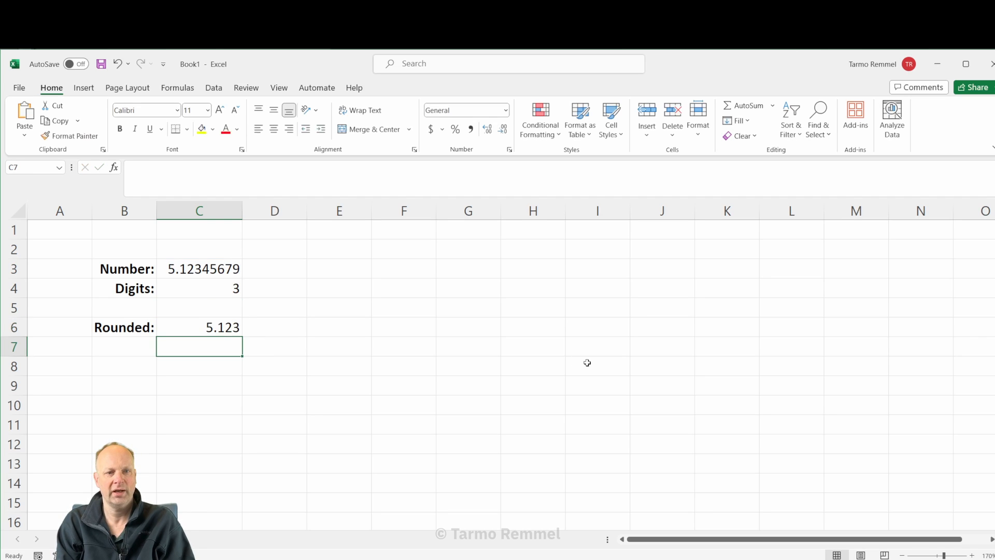
Test the rounding formula with 4 and with 1 as the number of digits in cell C4.
click(223, 291)
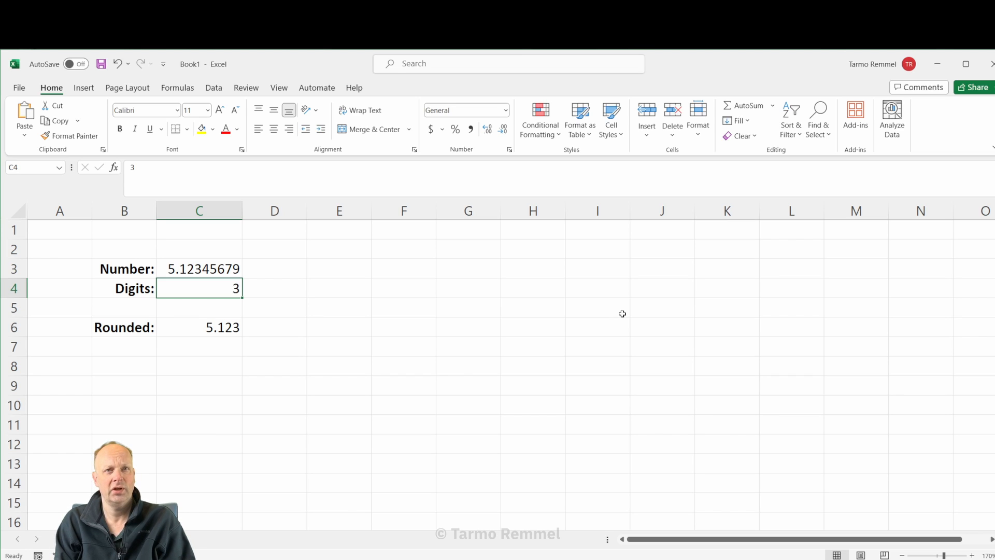
text(4)
key(Return)
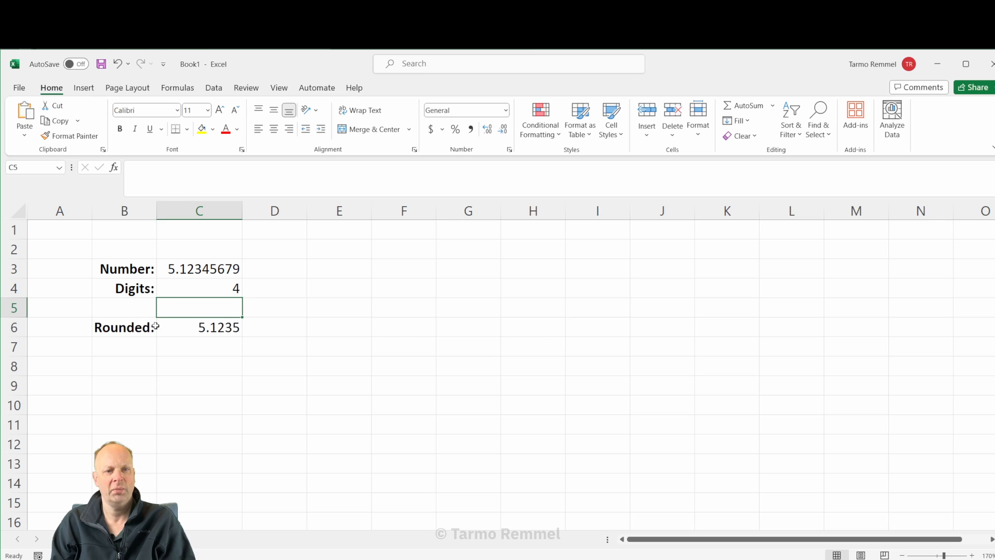
click(231, 290)
text(1)
key(Return)
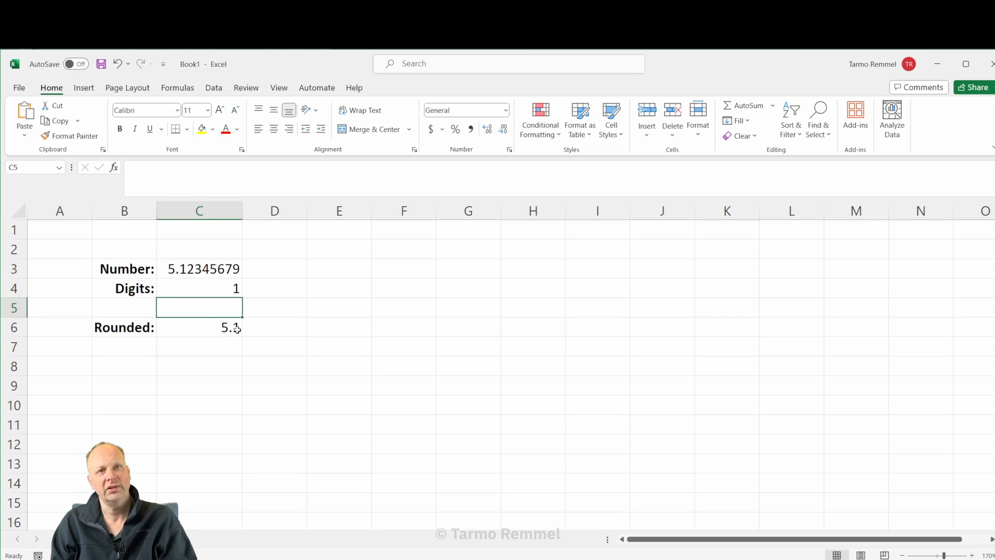
Set the number of digits in cell C4 back to 3.
click(215, 293)
text(3)
key(Return)
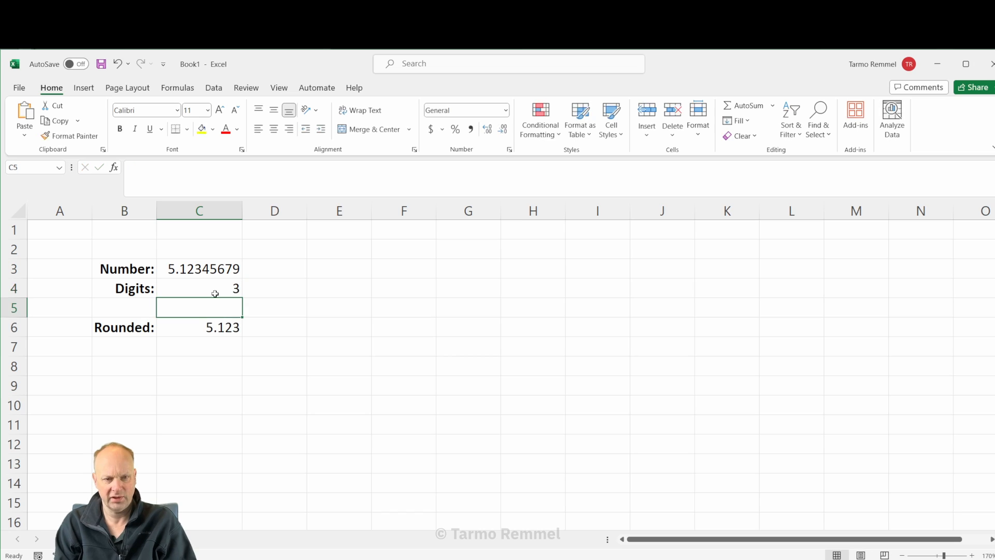
Enter the label "Styled:" in cell B7, below the "Rounded:" label.
click(139, 350)
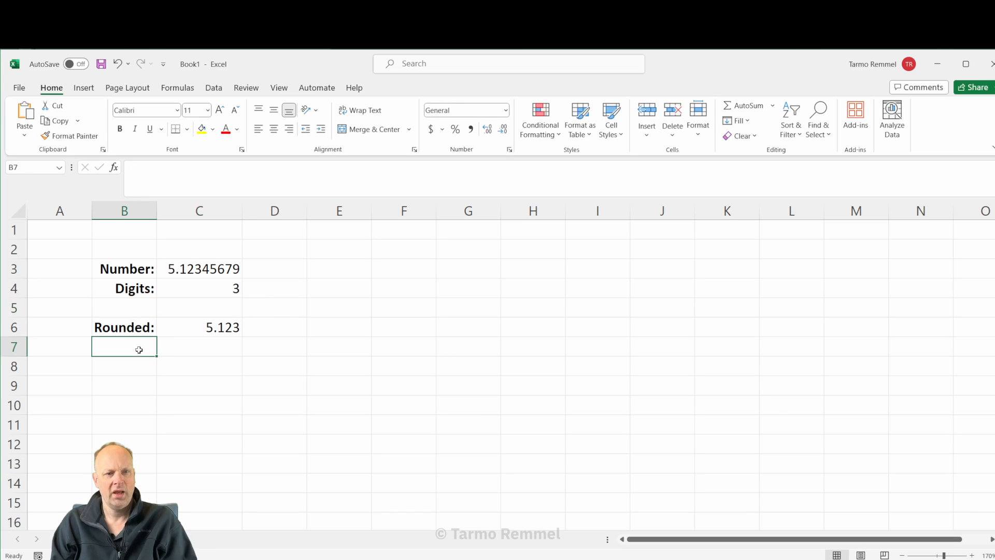
text(=)
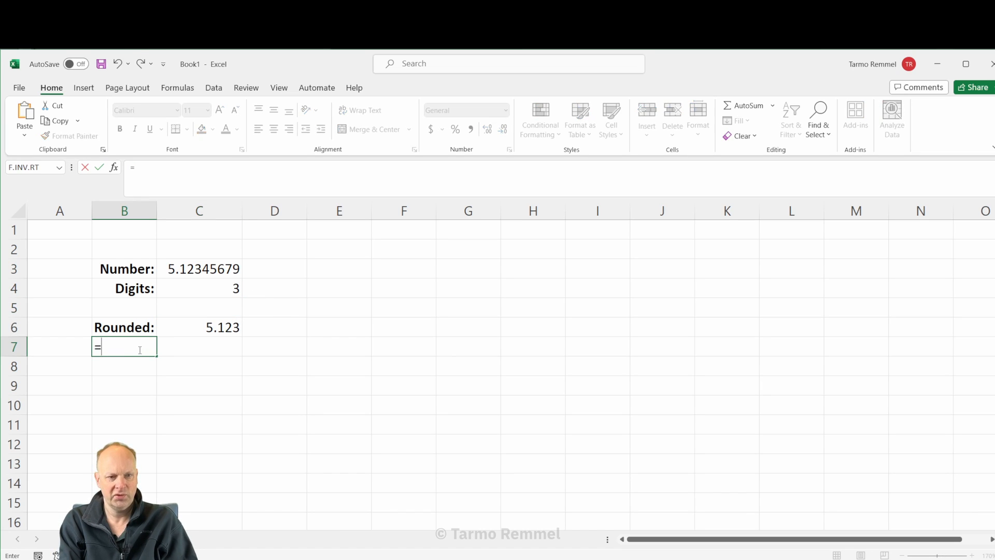
key(BackSpace)
text(S)
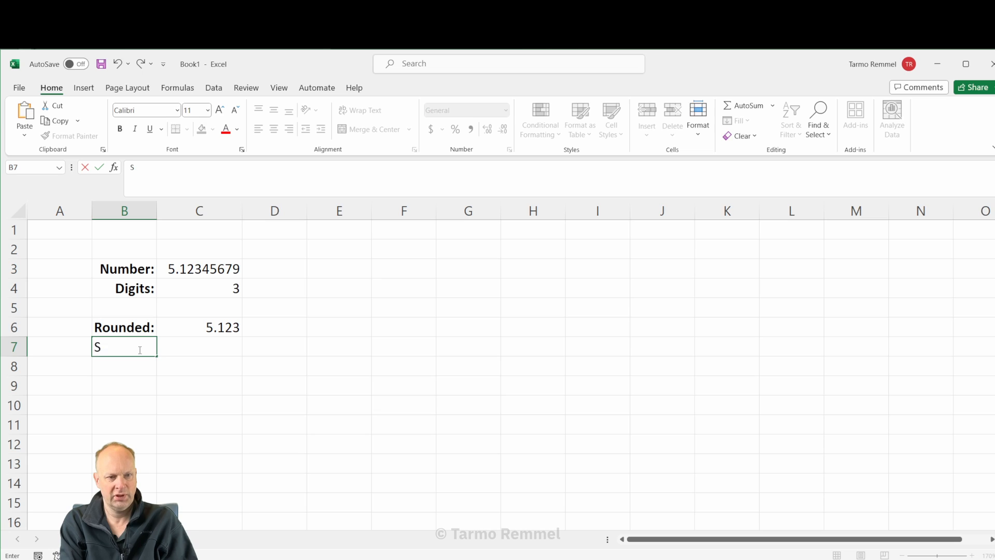
text(tyled:)
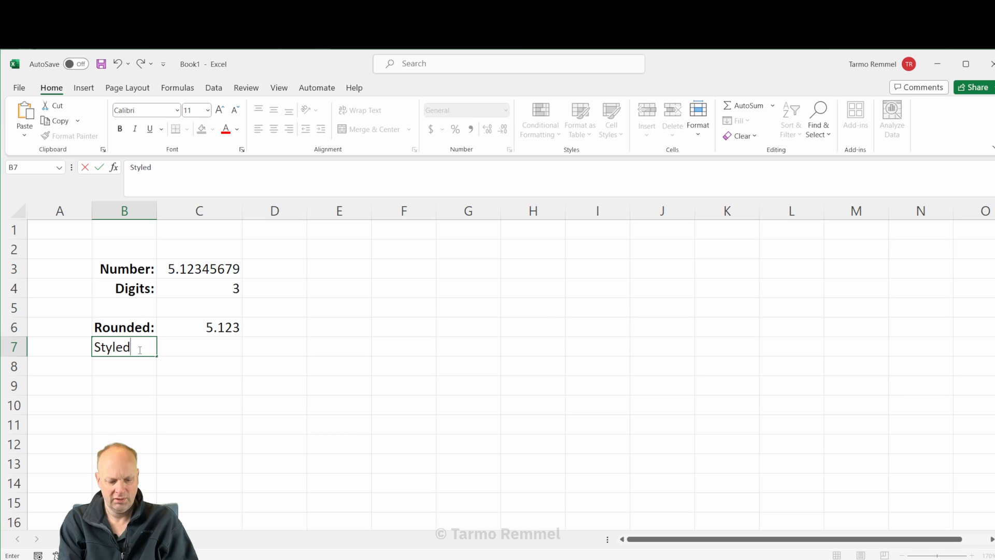
key(ctrl+Return)
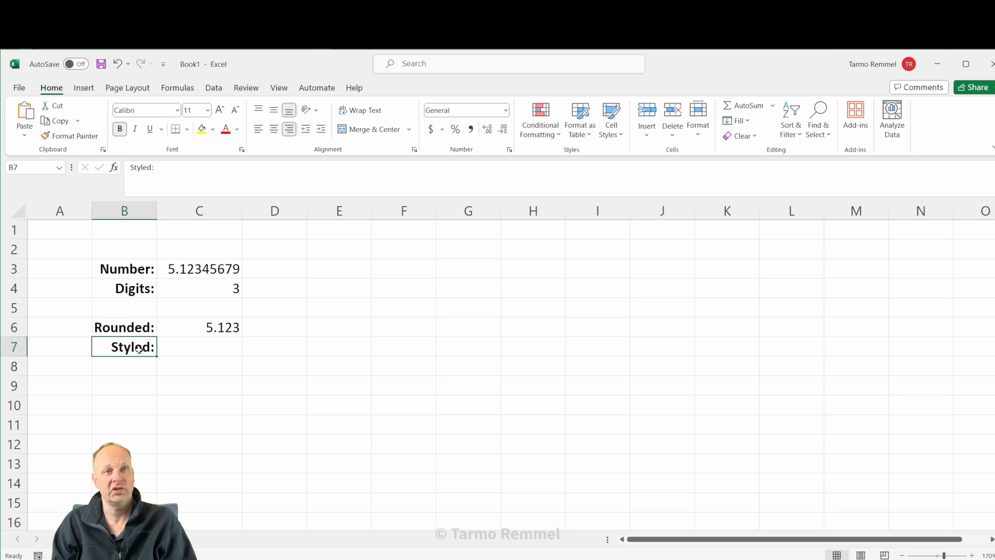
Enter the formula =C3 in cell C7 to reference the original number.
click(198, 348)
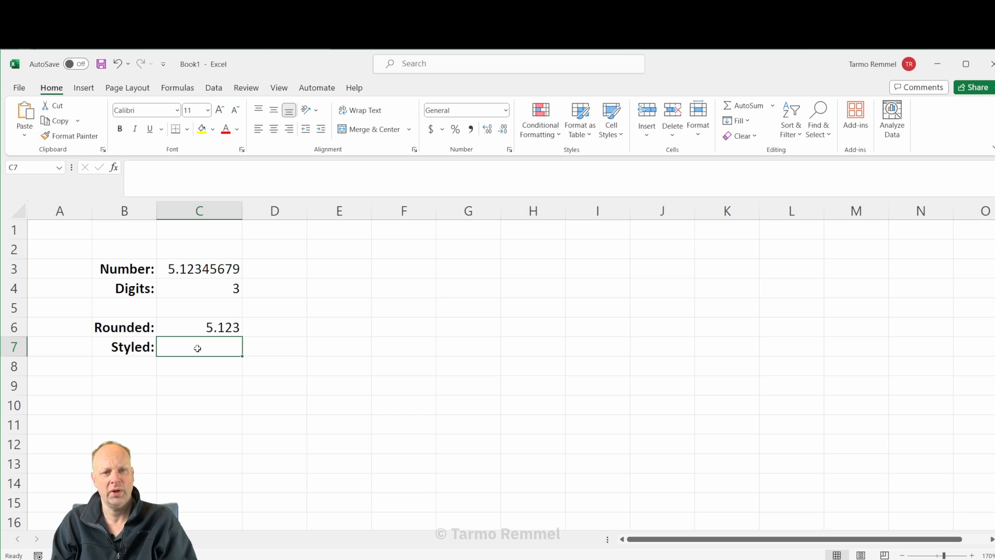
text(=)
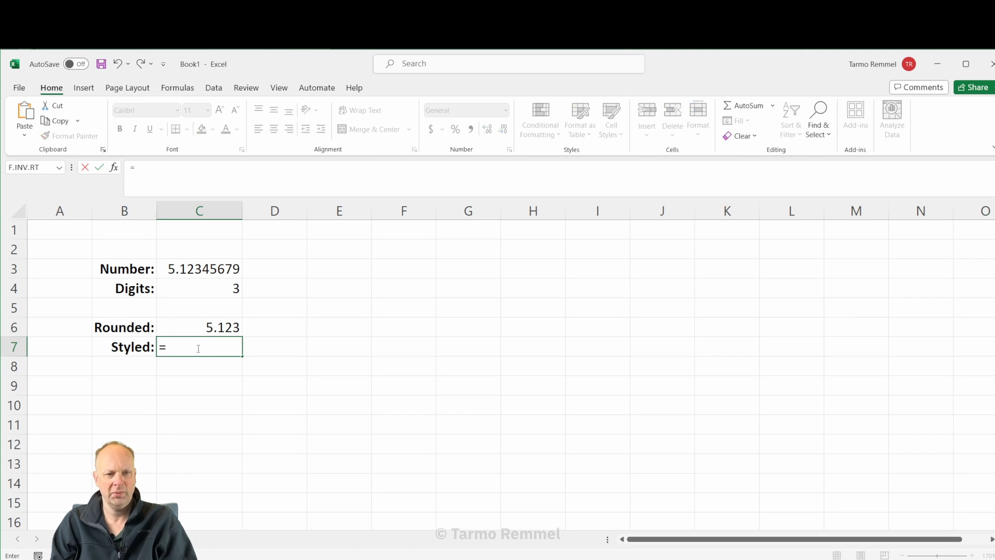
click(201, 267)
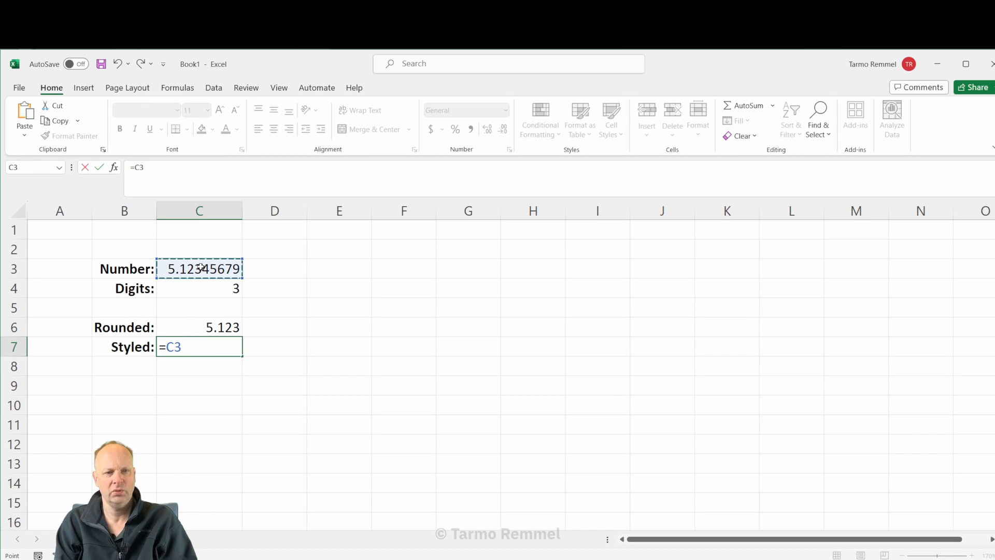
key(Return)
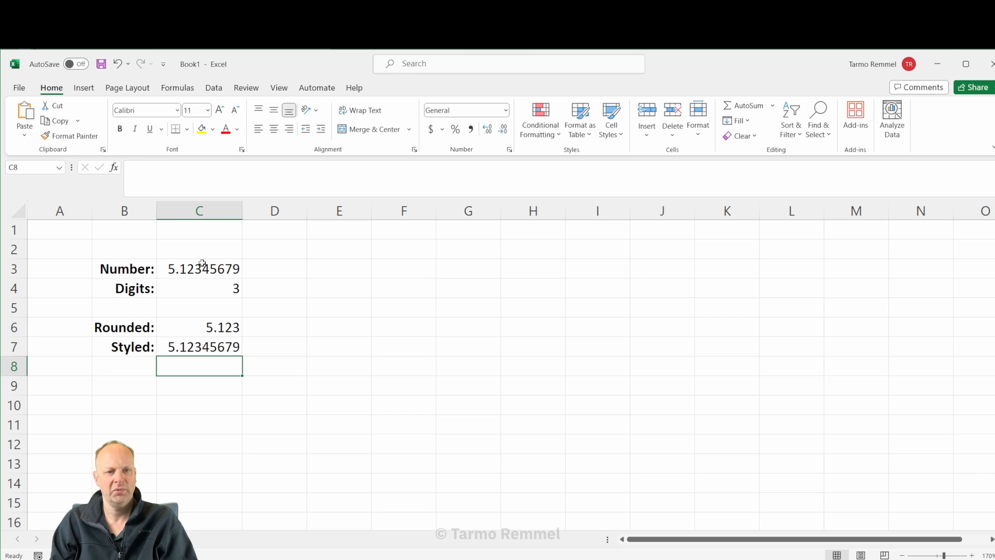
Reduce the displayed decimals of cell C7 to three places through number formatting only.
click(202, 267)
click(200, 344)
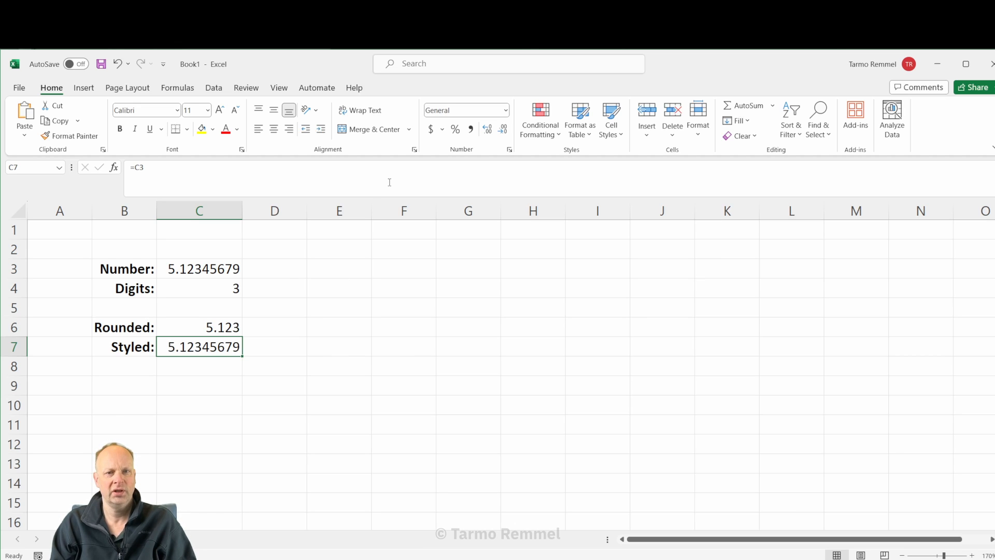
click(504, 129)
click(504, 130)
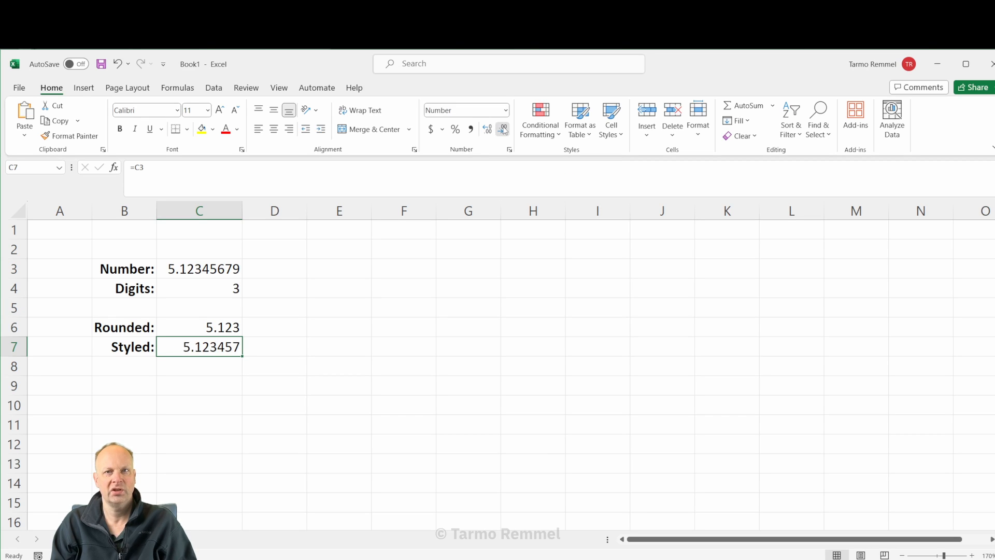
click(504, 130)
click(504, 130)
click(504, 130)
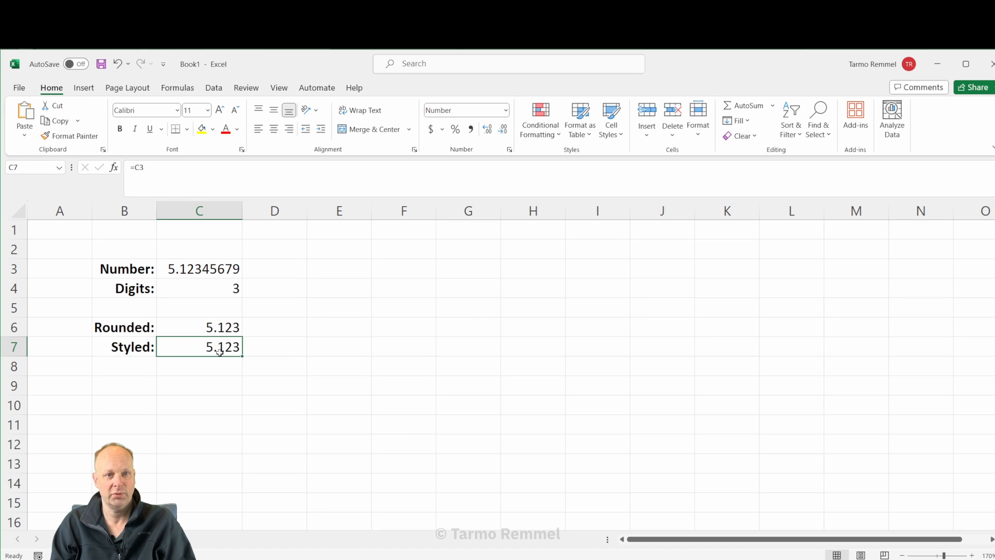
Enter the formula =C6*20 in cell E6 to multiply the rounded value by 20.
click(212, 327)
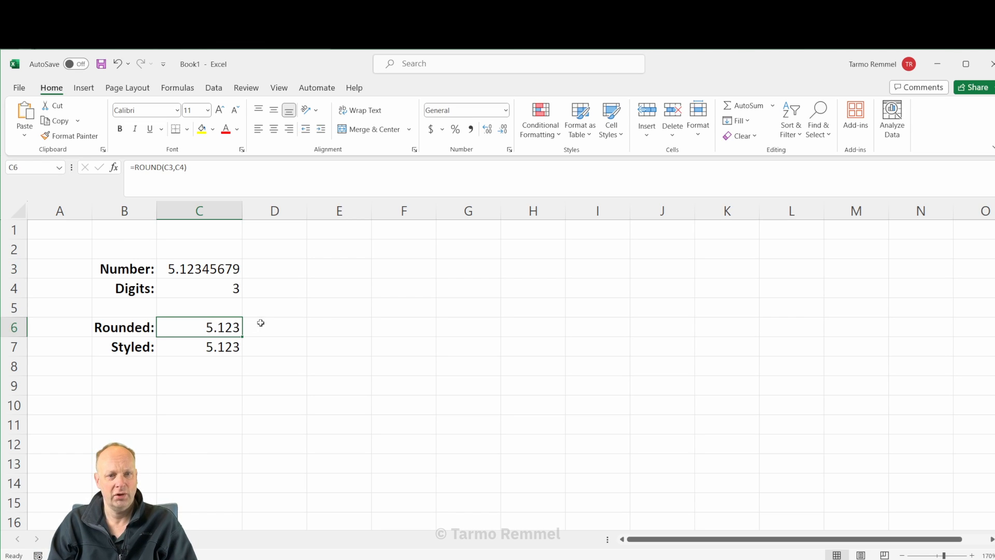
click(342, 327)
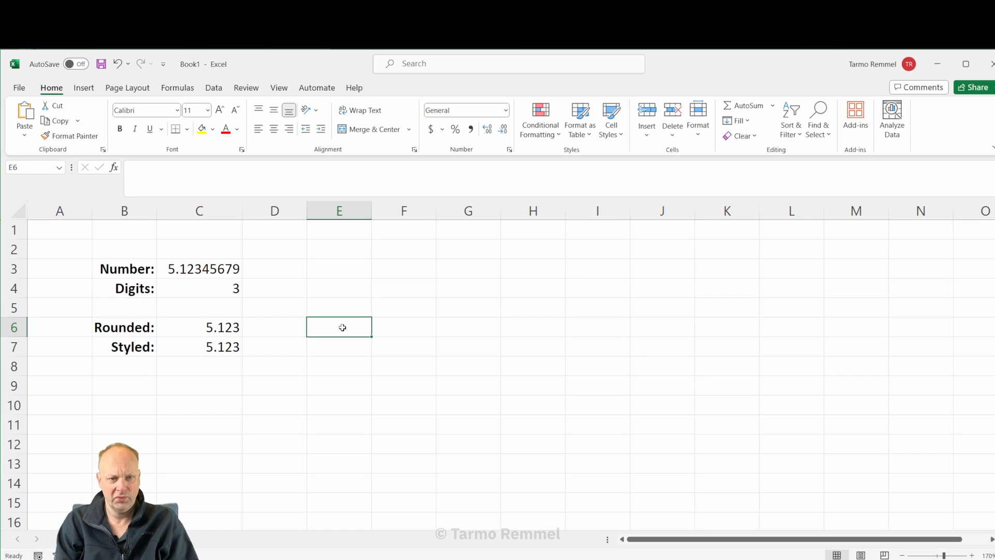
text(=)
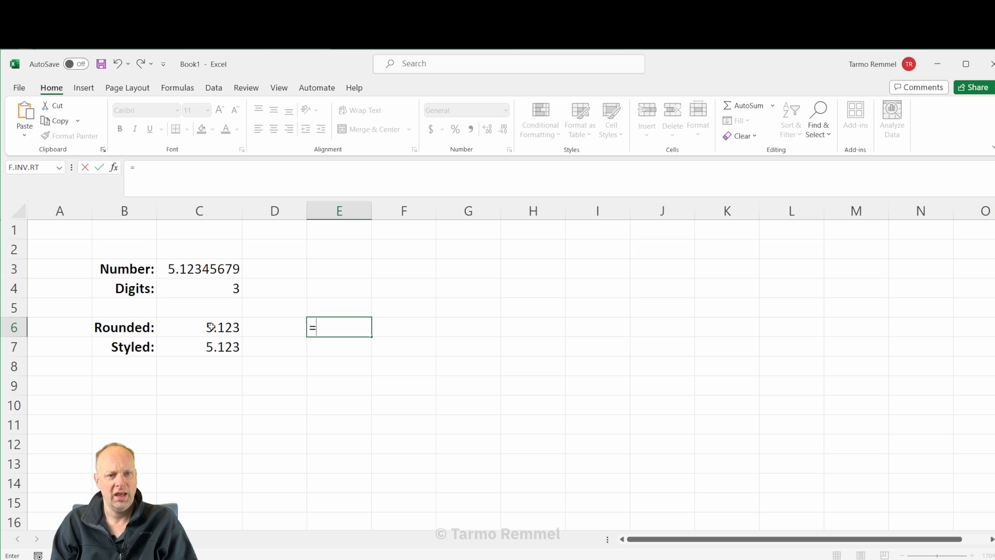
click(208, 327)
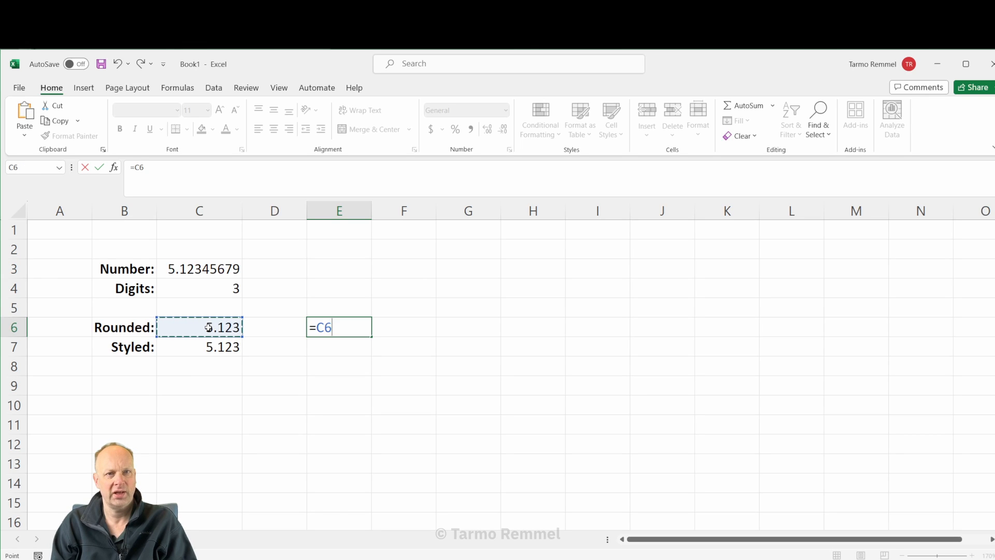
text(*20)
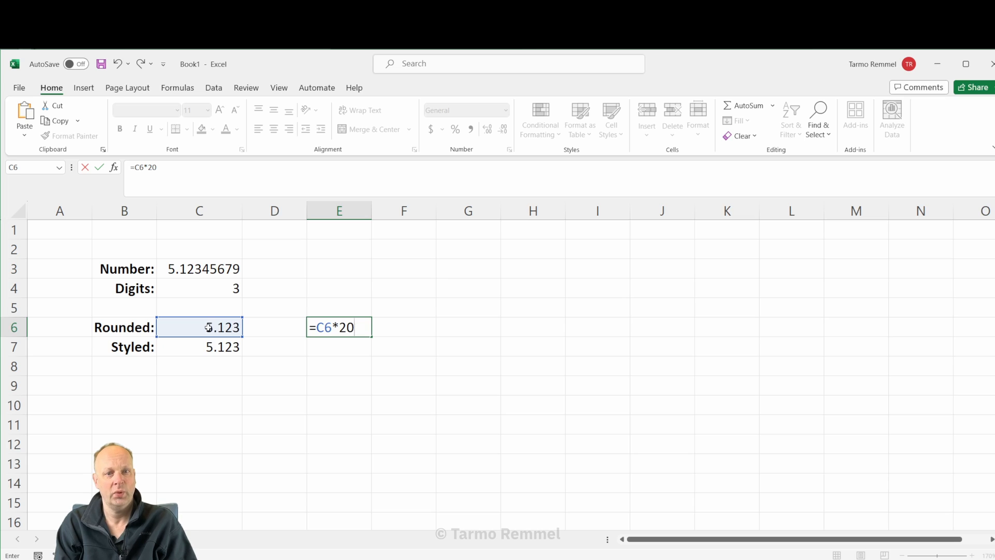
key(Return)
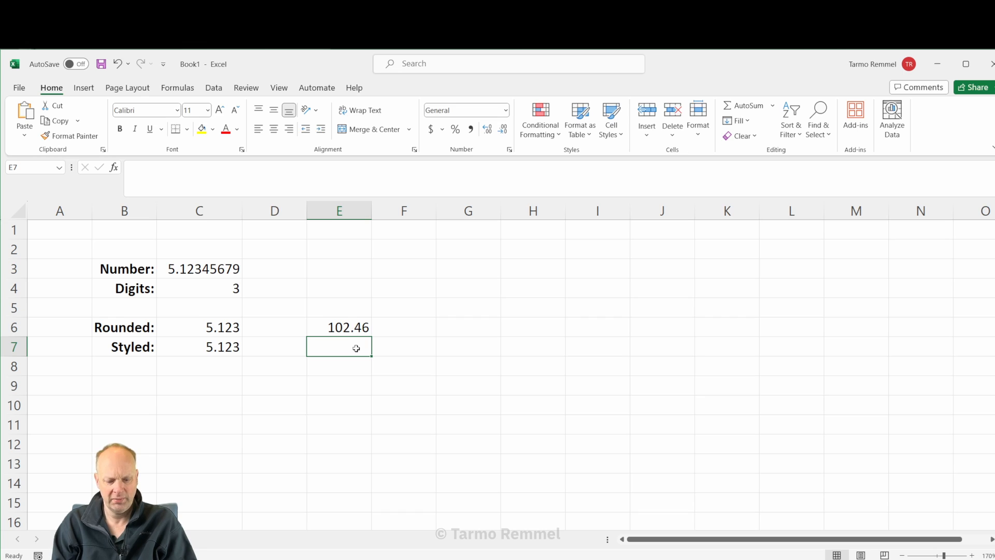
Enter the formula =C7*20 in cell E7 to multiply the styled value by 20, and select that cell.
text(=)
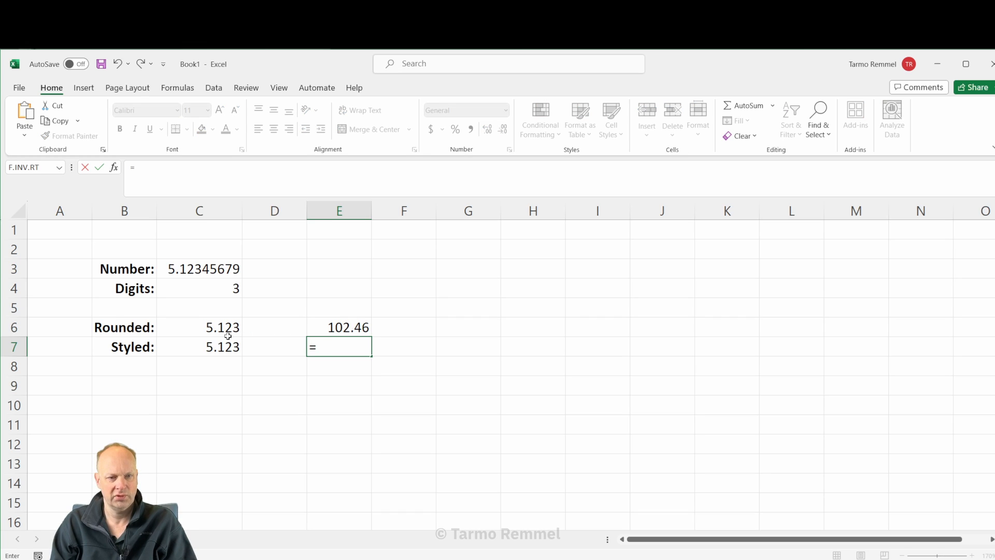
click(217, 346)
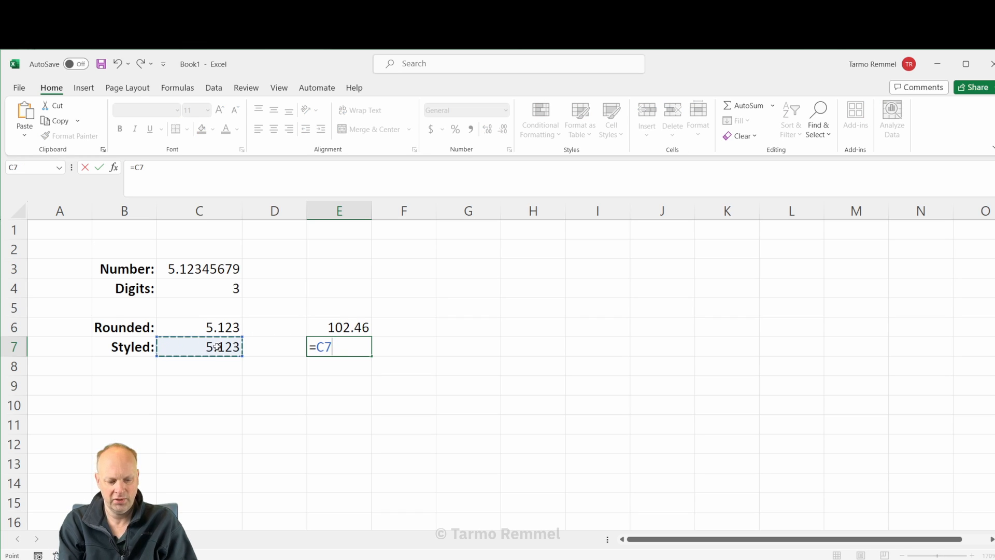
text(*20)
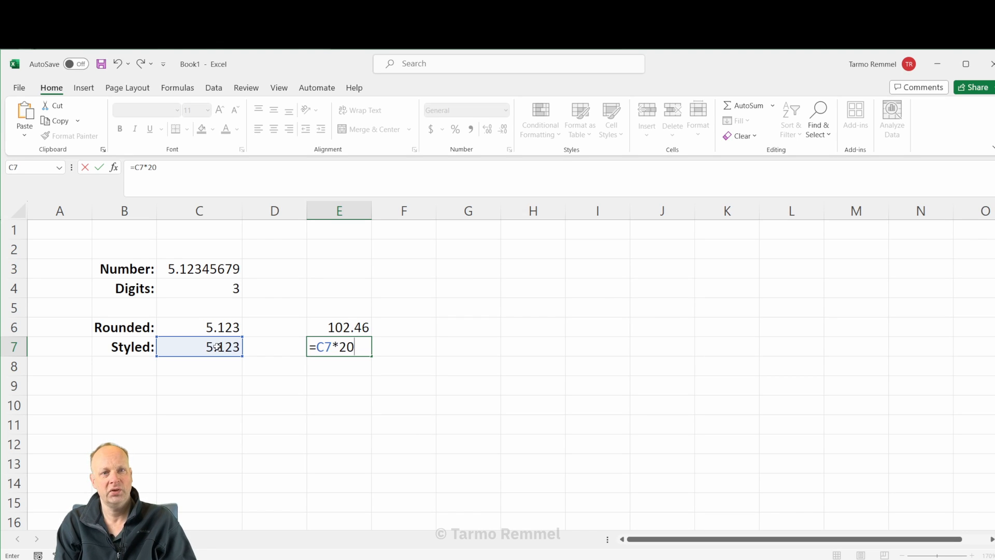
key(Return)
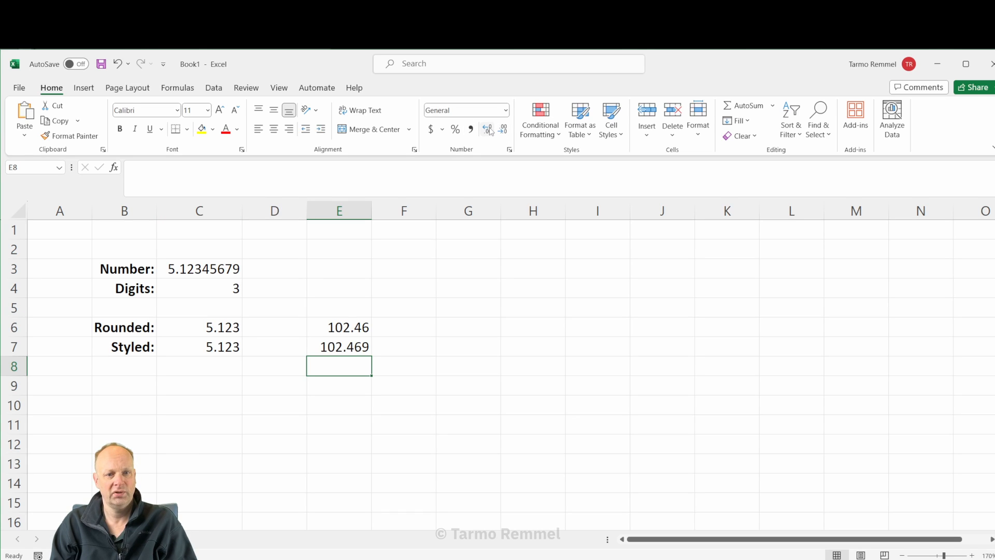
click(335, 343)
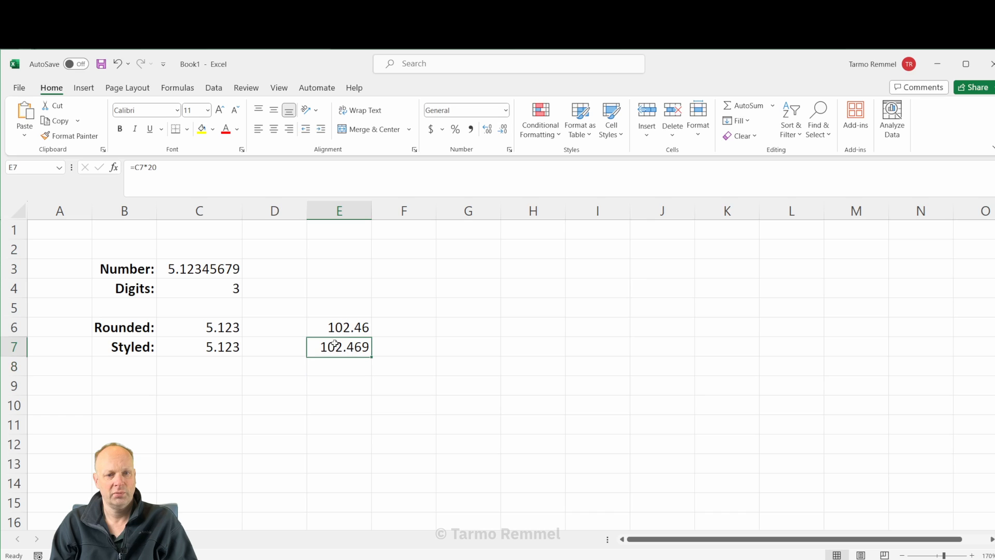
Extend the displayed decimals of the multiplied results in E7 and E6 to four places each.
click(487, 130)
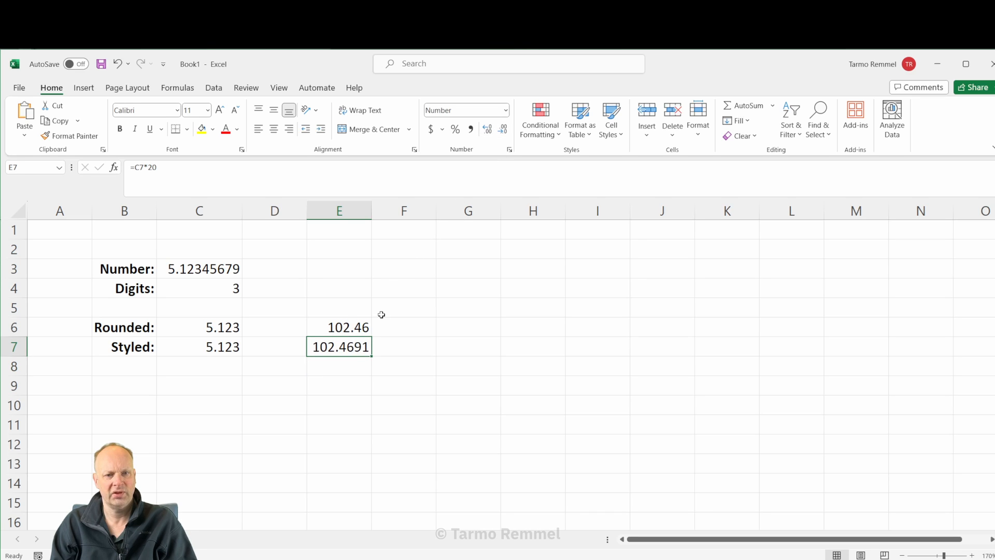
click(356, 327)
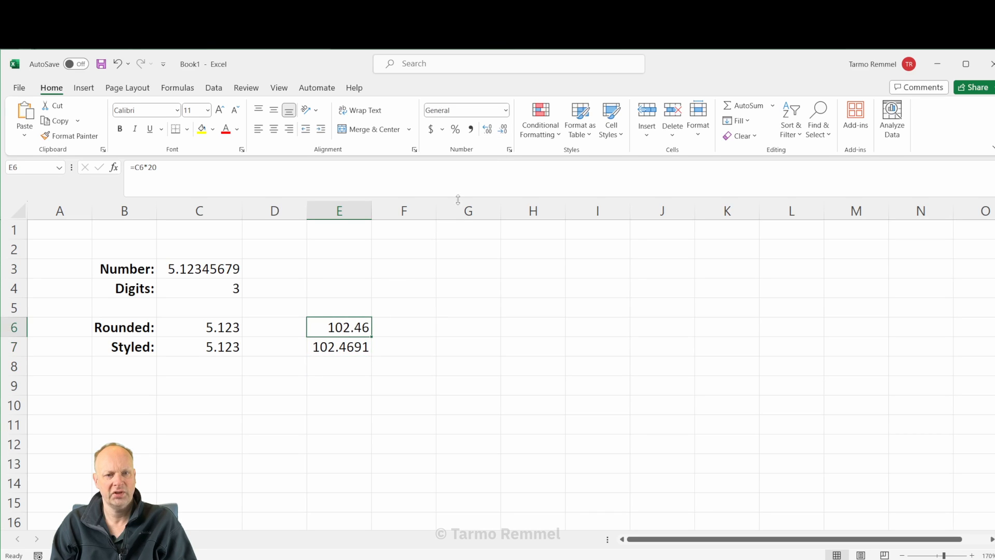
click(487, 129)
click(488, 131)
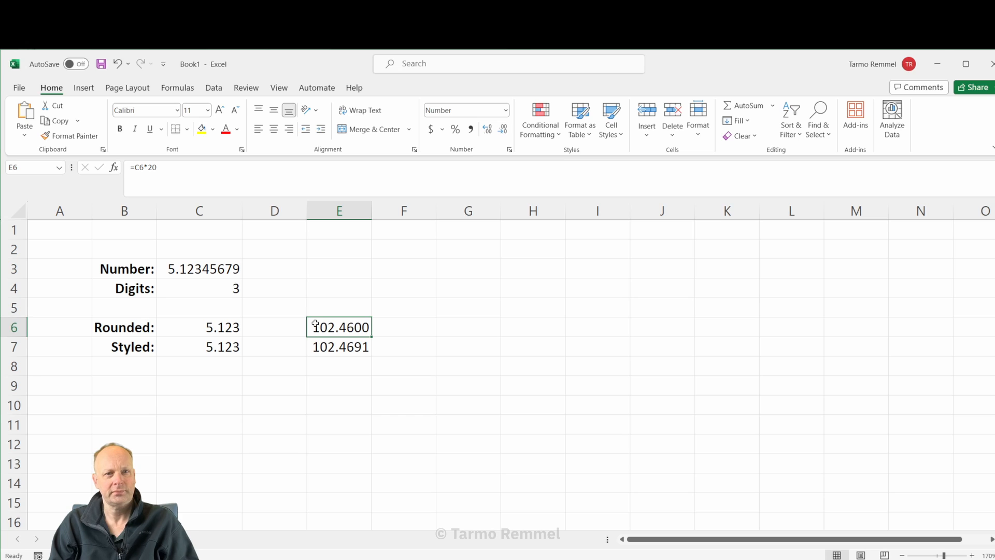
Examine the formulas and source values behind the rounded and styled results, comparing C6, C3 and C7 with E6 and E7.
click(214, 327)
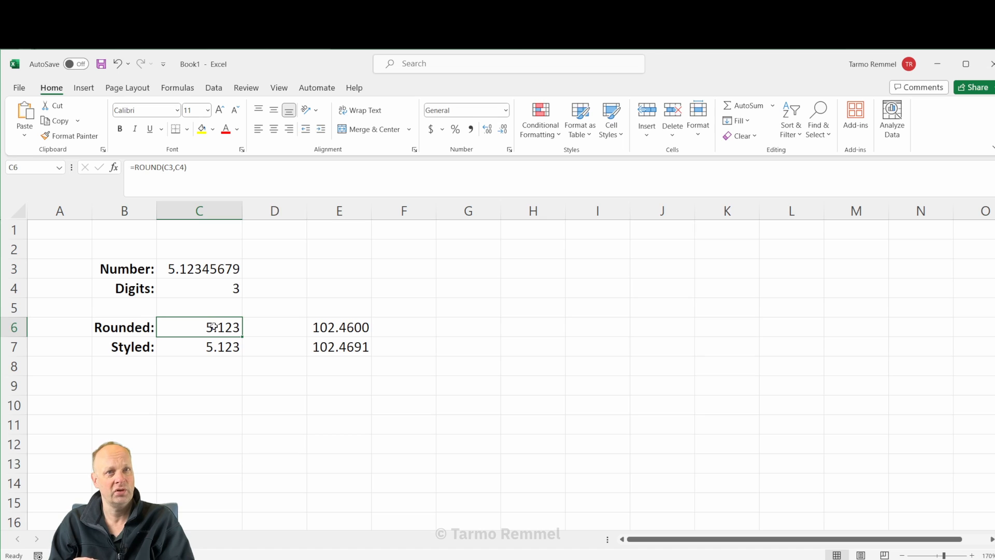
click(336, 348)
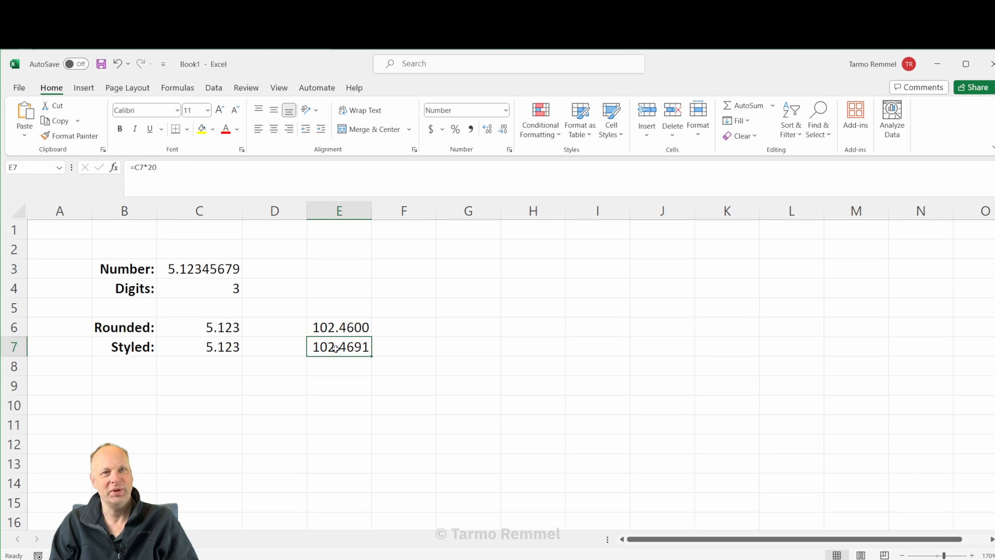
click(191, 269)
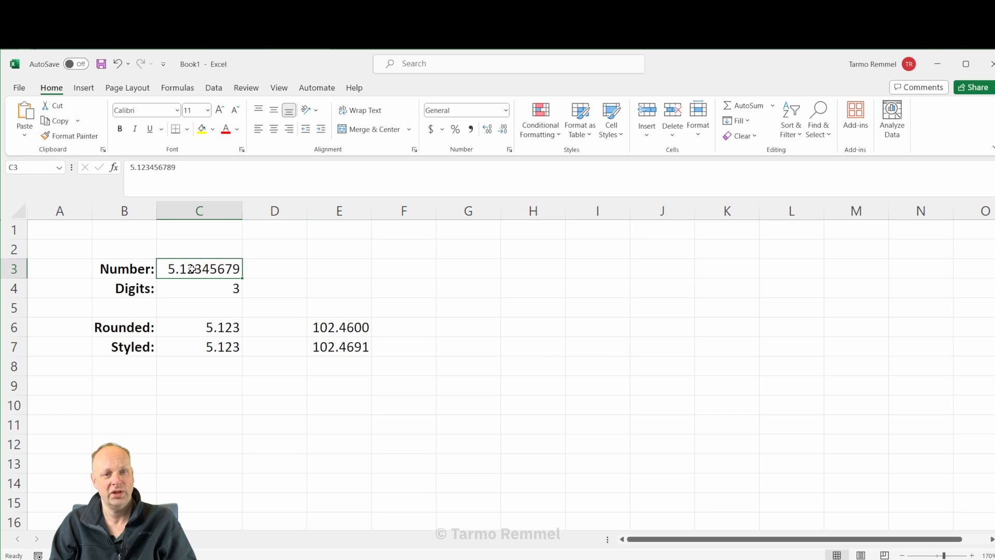
click(192, 347)
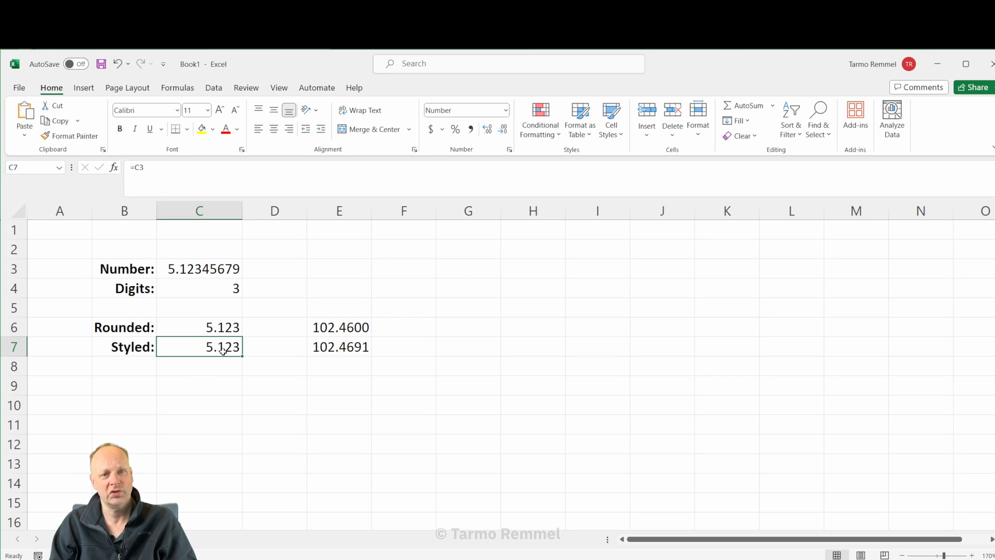
click(363, 348)
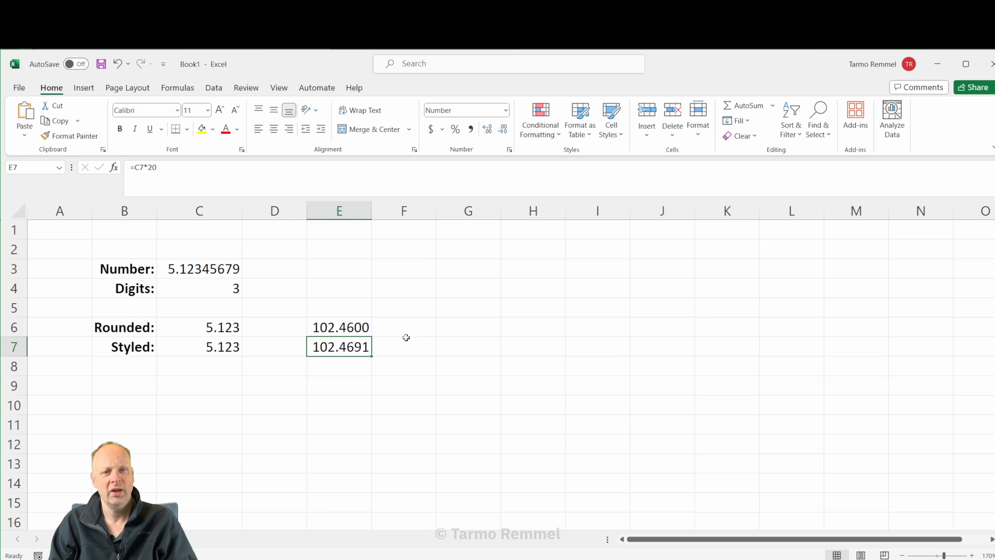
click(351, 327)
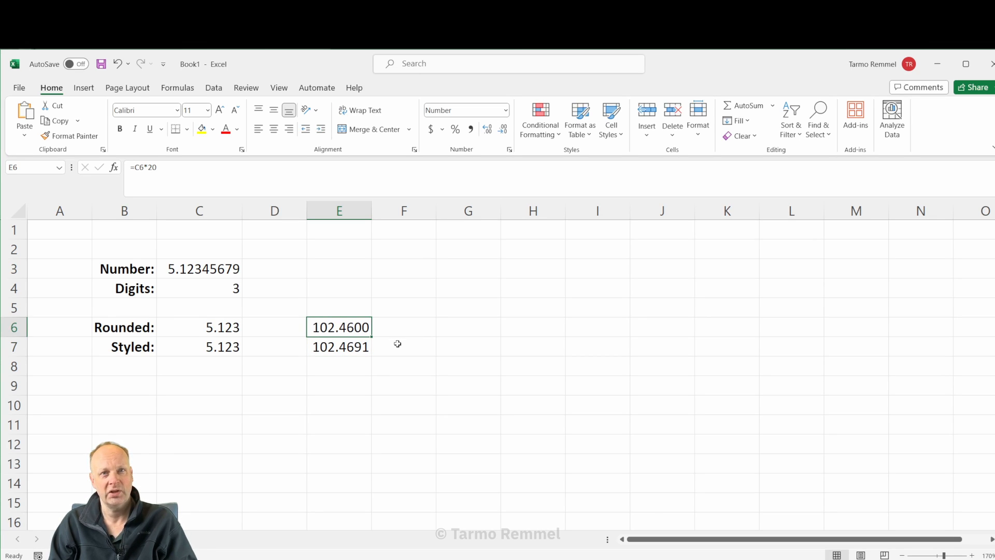
click(360, 350)
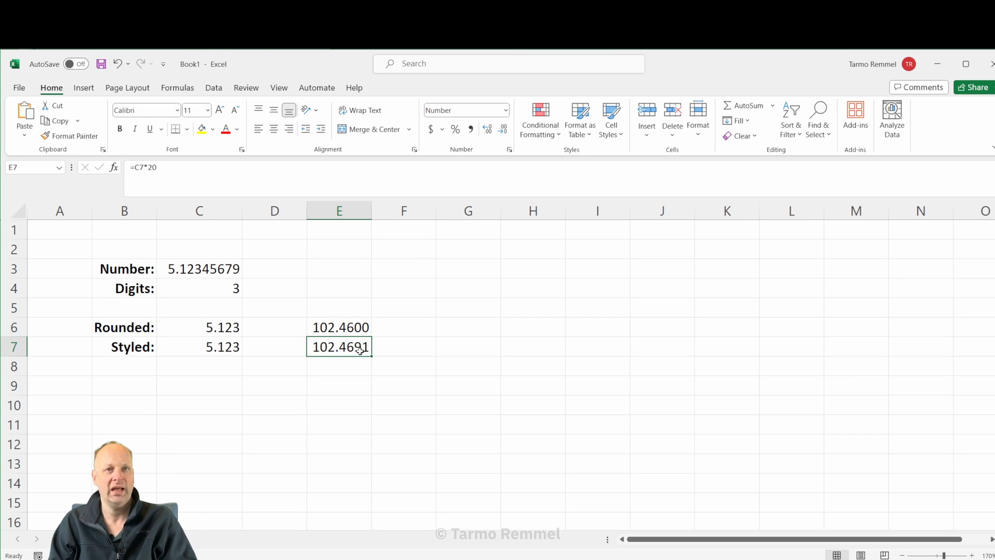
Reduce the displayed decimals of both multiplied results in E6:E7 to one place.
drag(358, 327, 355, 345)
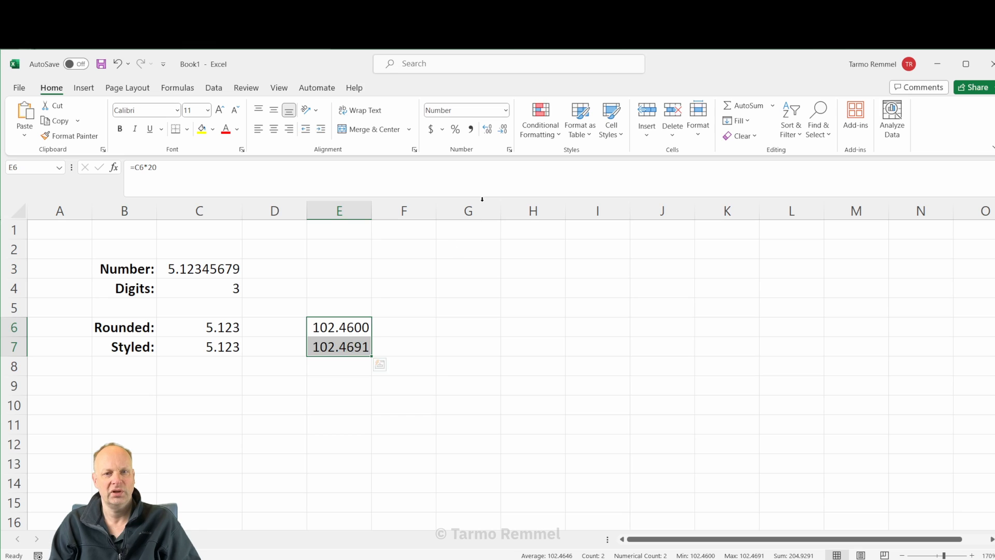
click(504, 129)
click(505, 129)
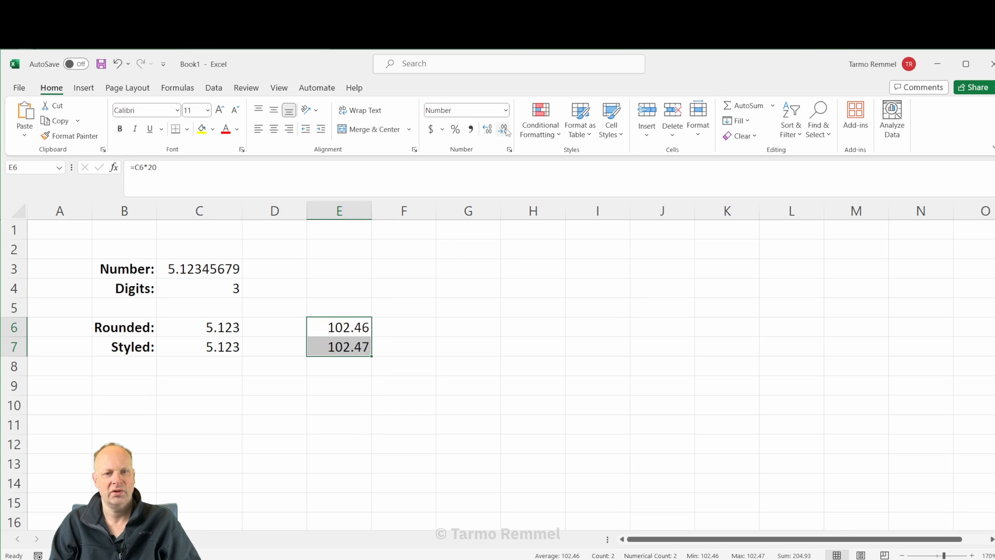
click(506, 131)
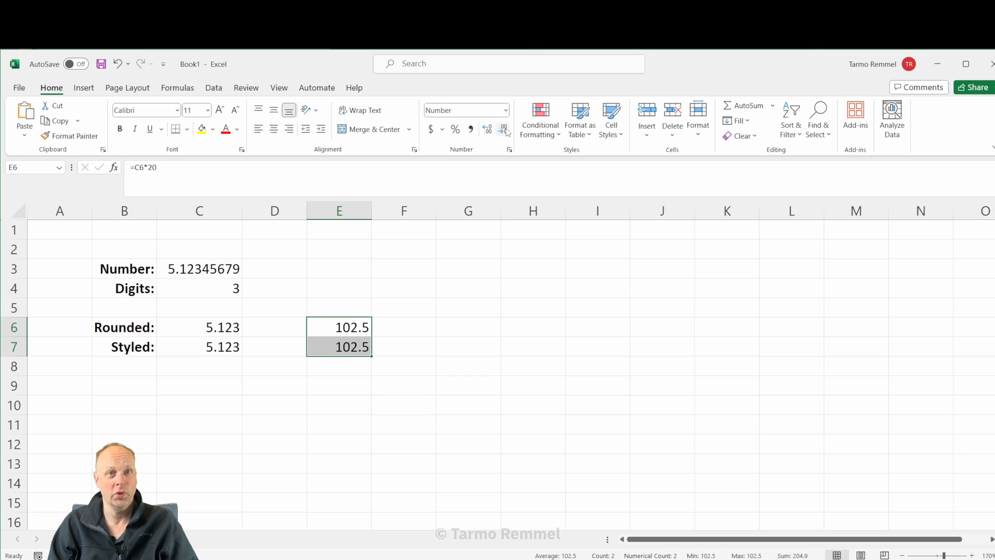
Increase the displayed decimals of both multiplied results in E6:E7 to six places.
click(490, 130)
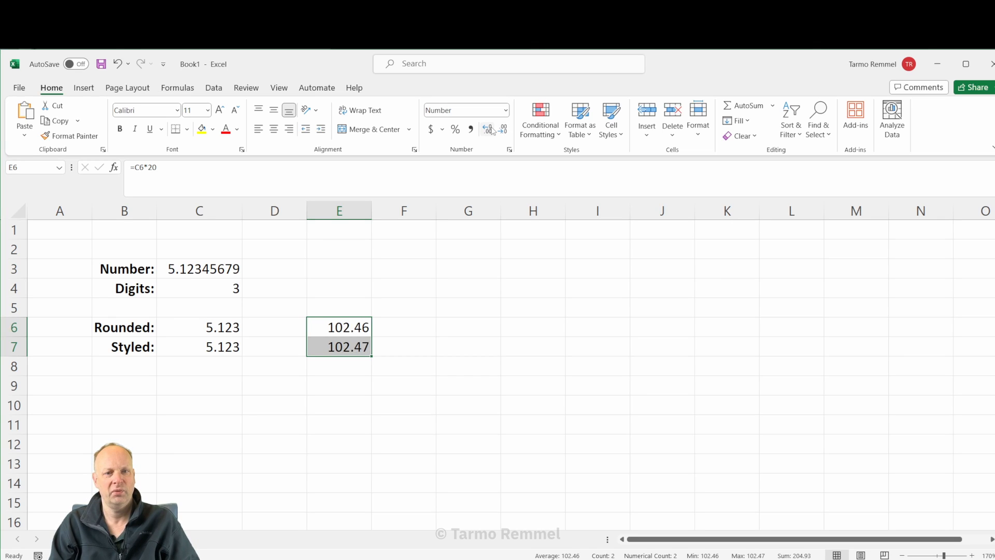
click(489, 129)
click(490, 130)
click(490, 129)
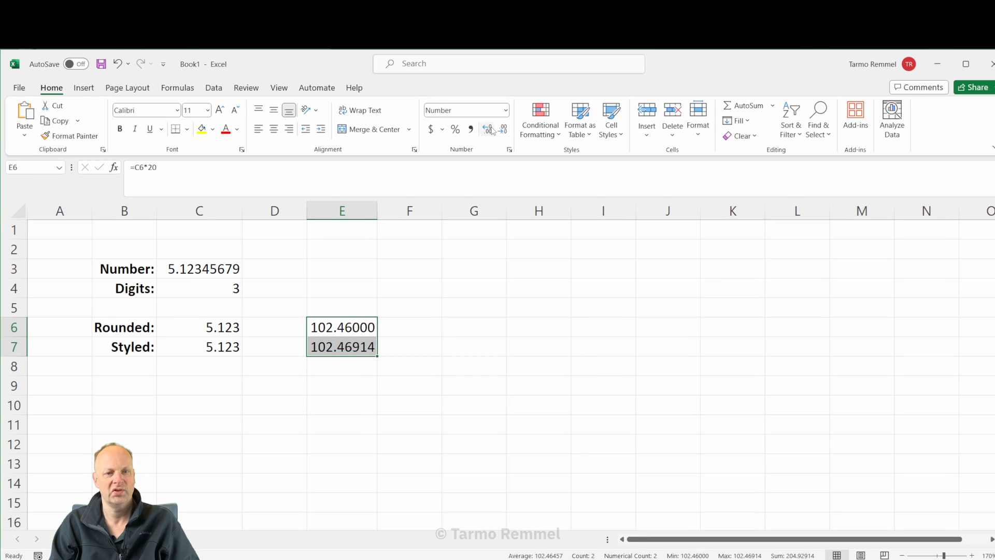
click(490, 129)
Deselect the results and compare the formulas behind the rounded value in C6 and the styled value in C7.
click(528, 264)
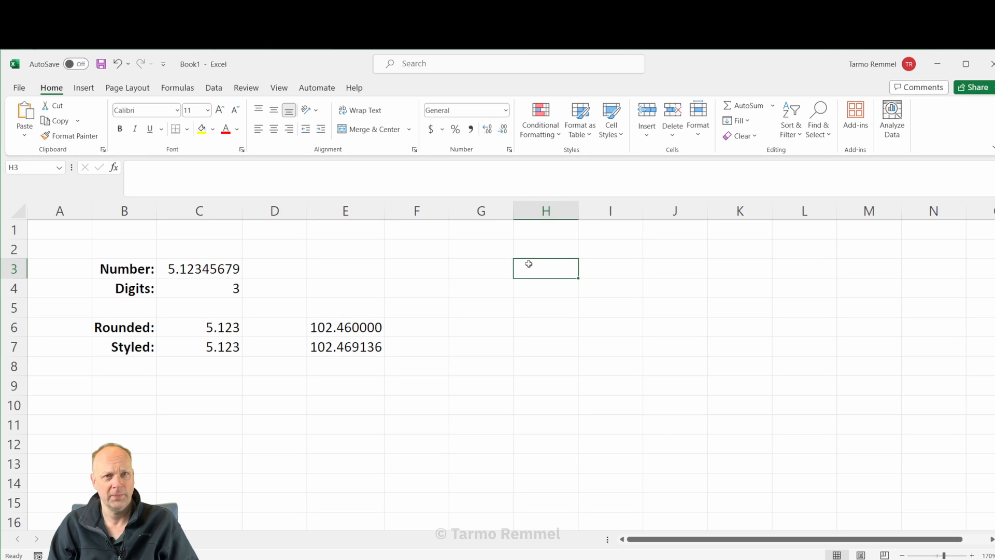
click(221, 327)
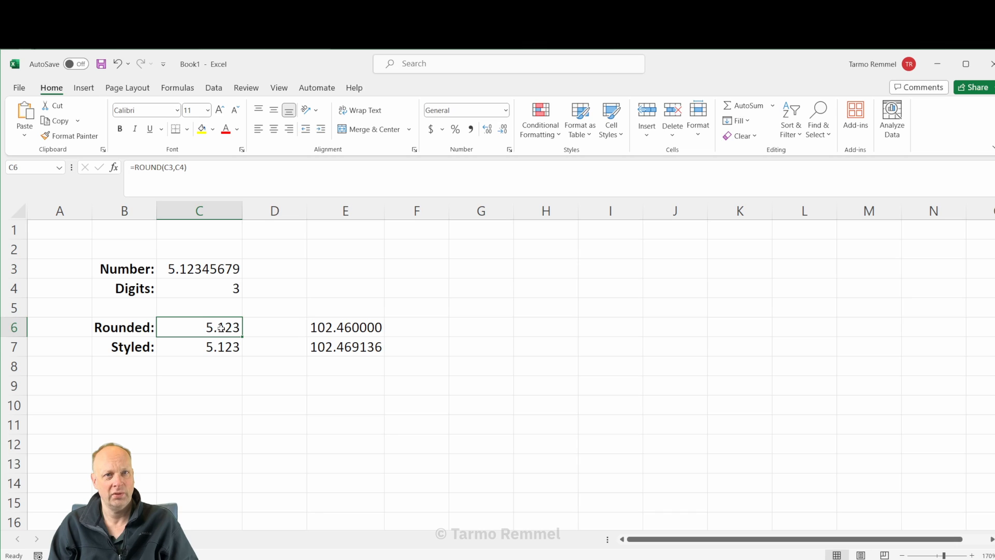
click(219, 348)
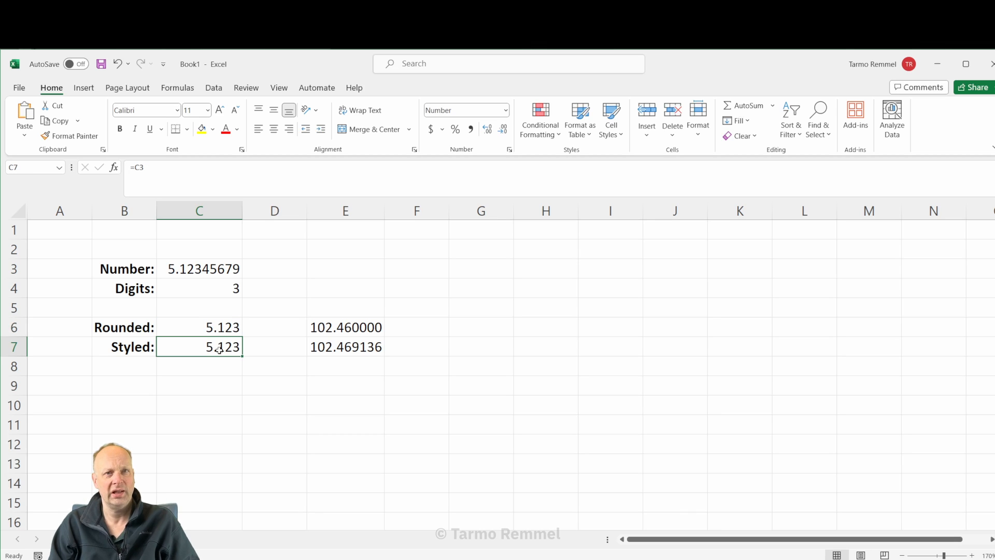